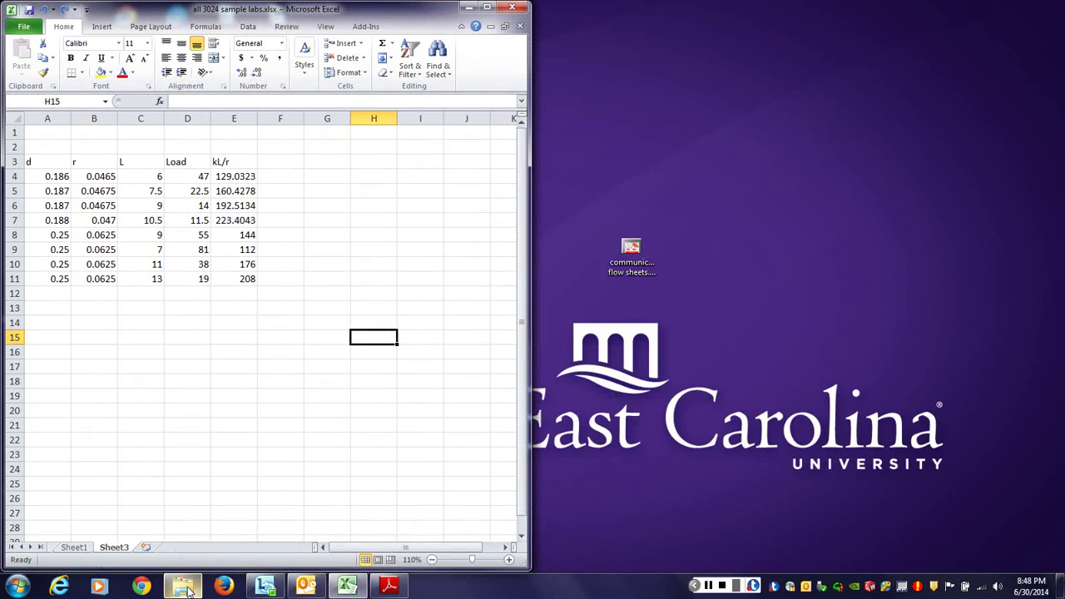
- Open sample report.docx from the summer2014-communications toolbox folder and dock its Word window beside the Excel workbook
left_click(187, 587)
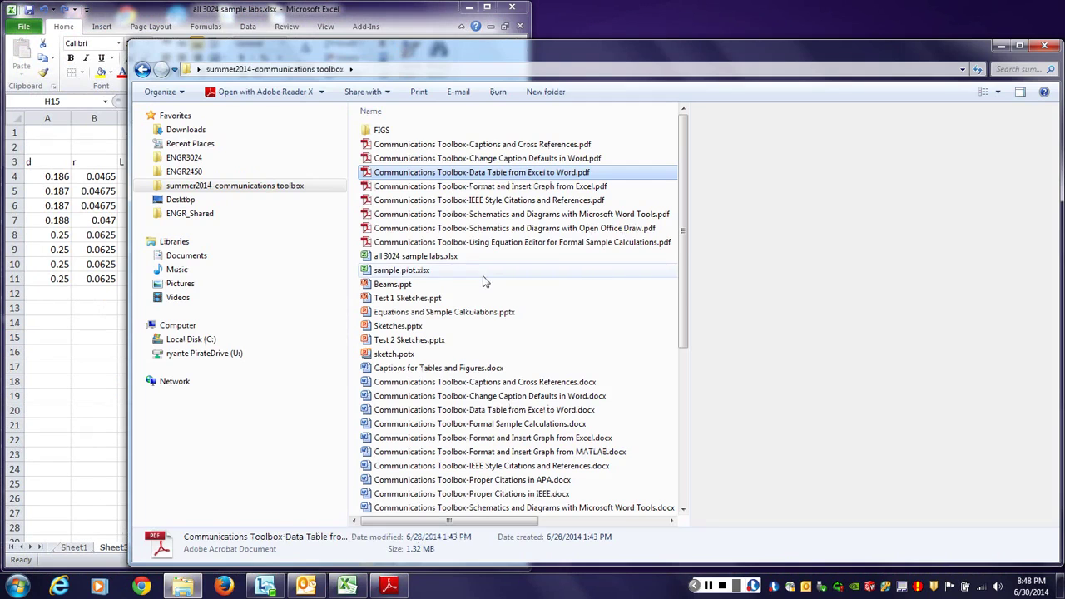
scroll(485, 283, "down", 6)
left_click(400, 426)
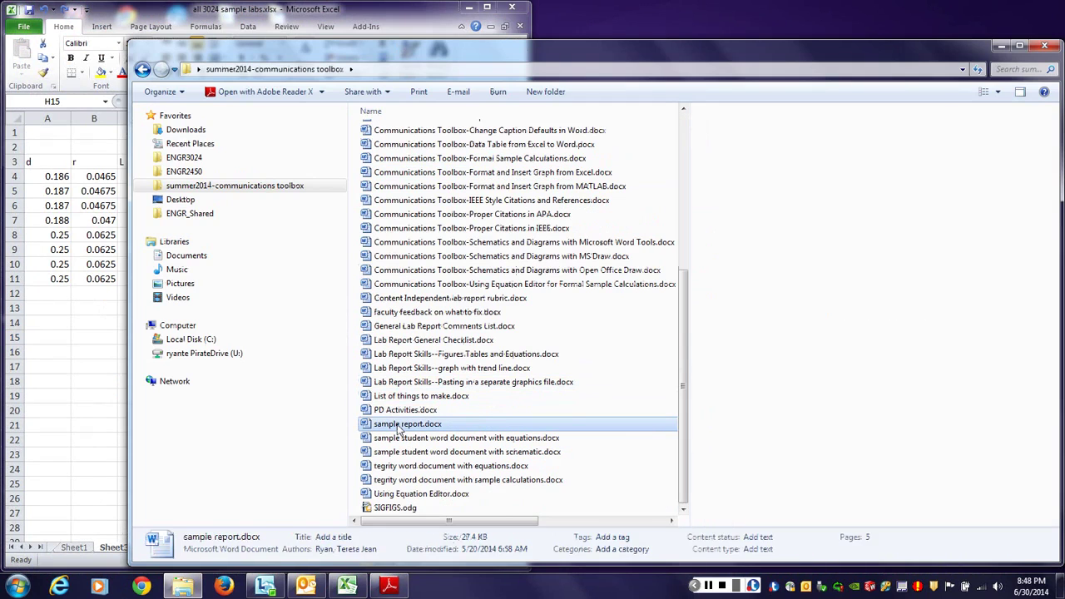
double_click(399, 427)
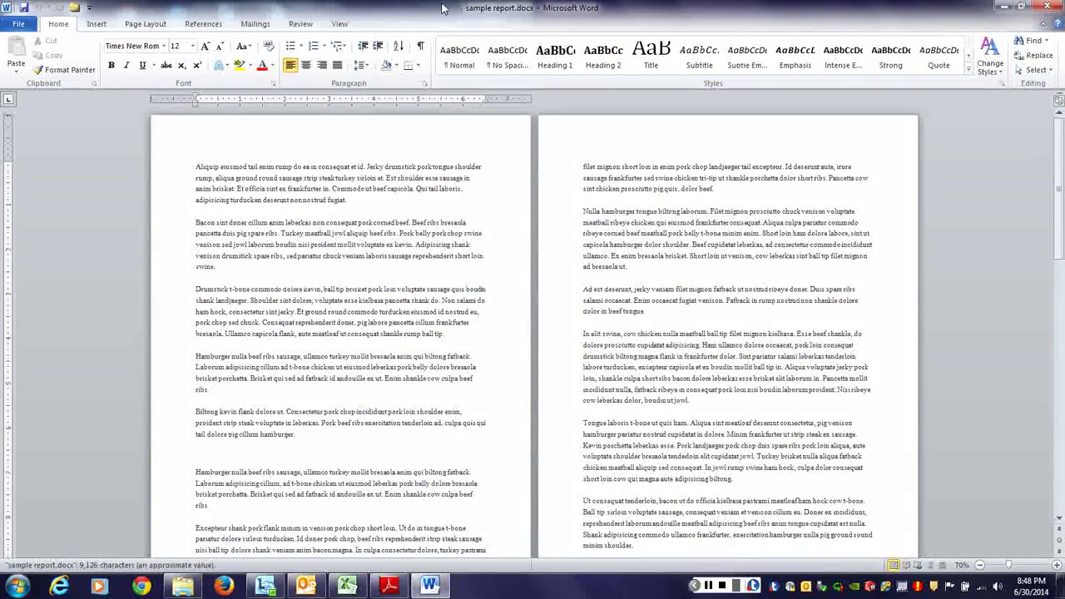
left_click_drag(439, 10, 1063, 167)
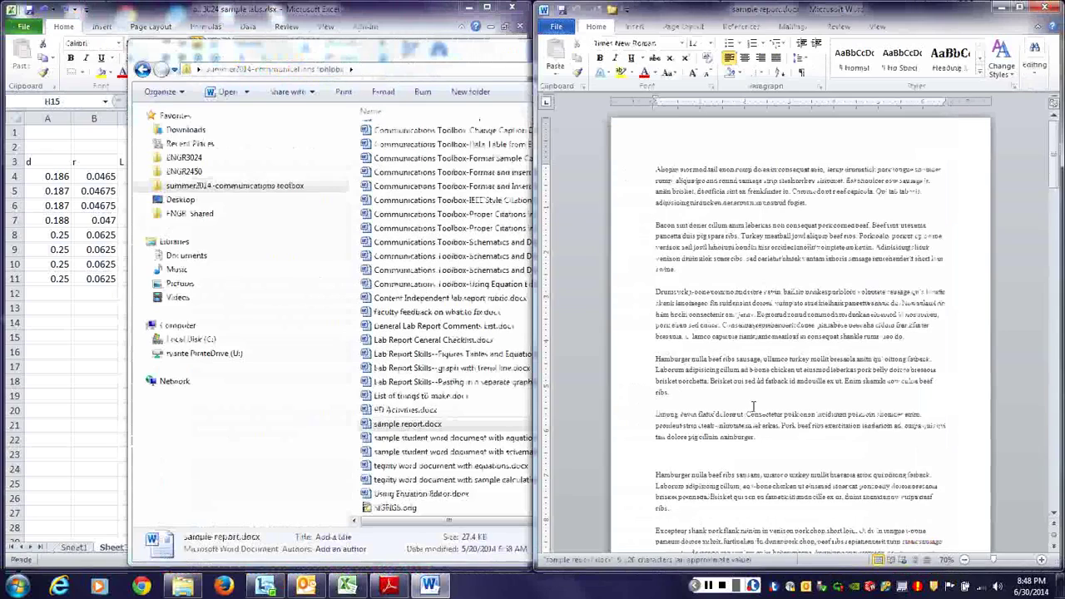
- Place the insertion point on page 3 of the report, before the paragraph starting "Aliqua magna beef excepteur"
scroll(757, 345, "down", 3)
scroll(757, 345, "down", 3)
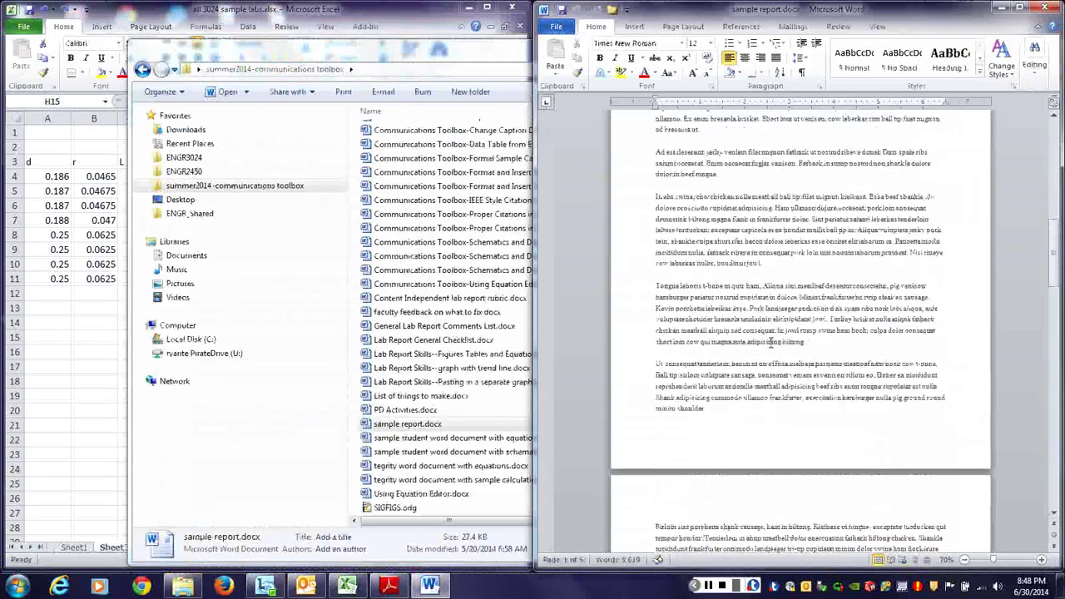
scroll(744, 320, "down", 3)
scroll(743, 315, "down", 3)
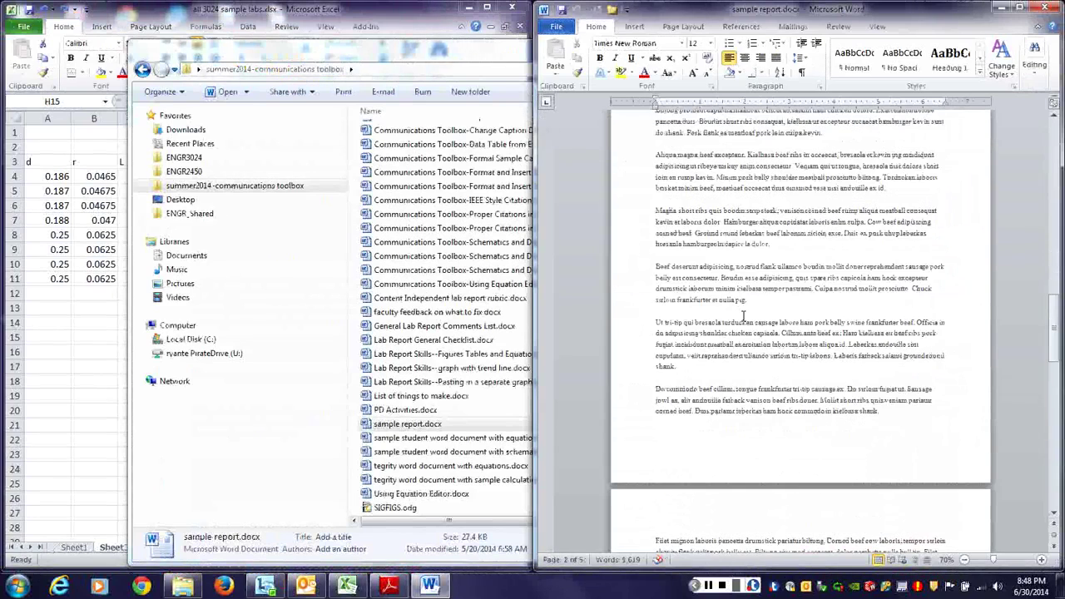
left_click(653, 155)
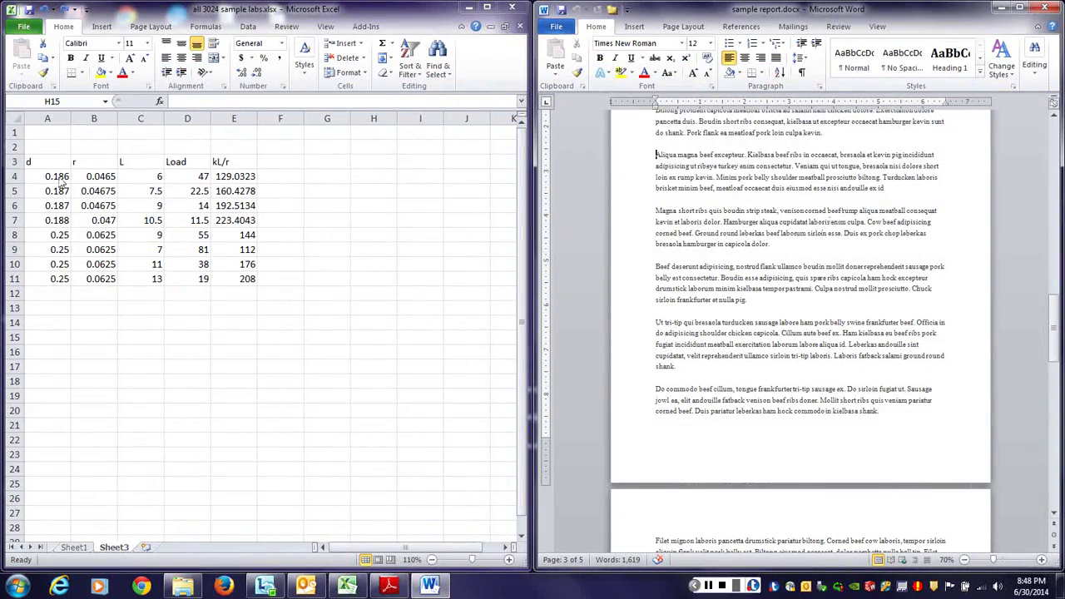
- In the Excel workbook, format the d values in A4:A11 to three decimal places and the r values in B4:B11 to four
left_click_drag(56, 177, 59, 278)
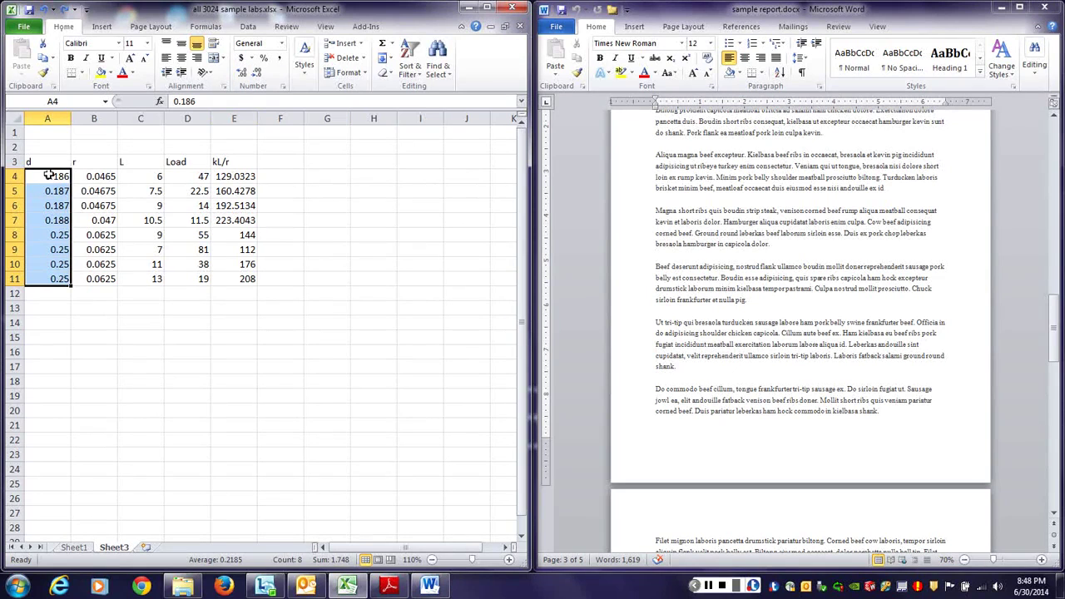
left_click(241, 73)
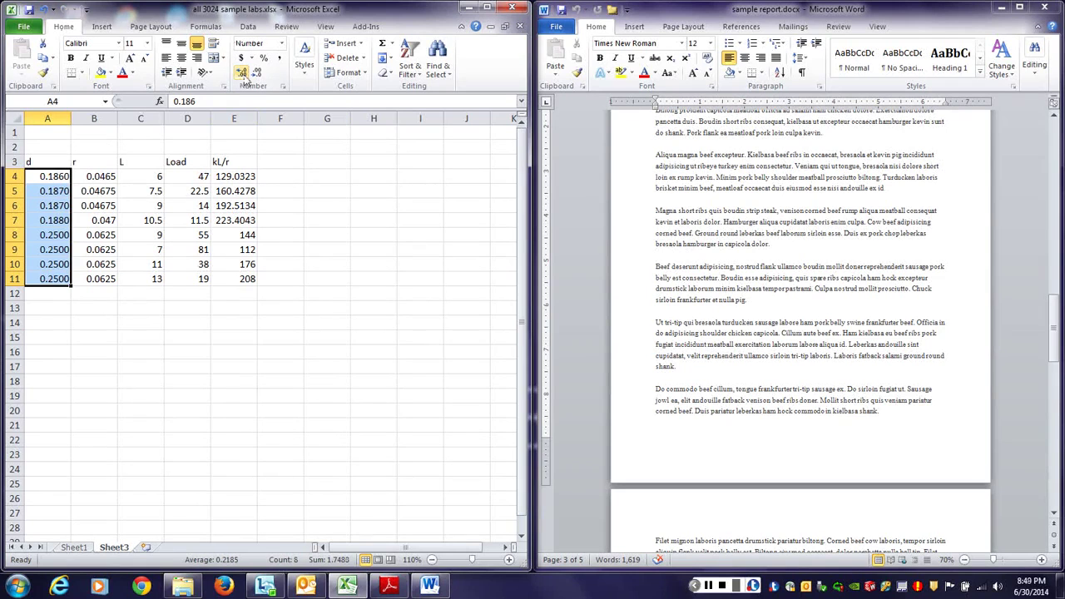
left_click(256, 74)
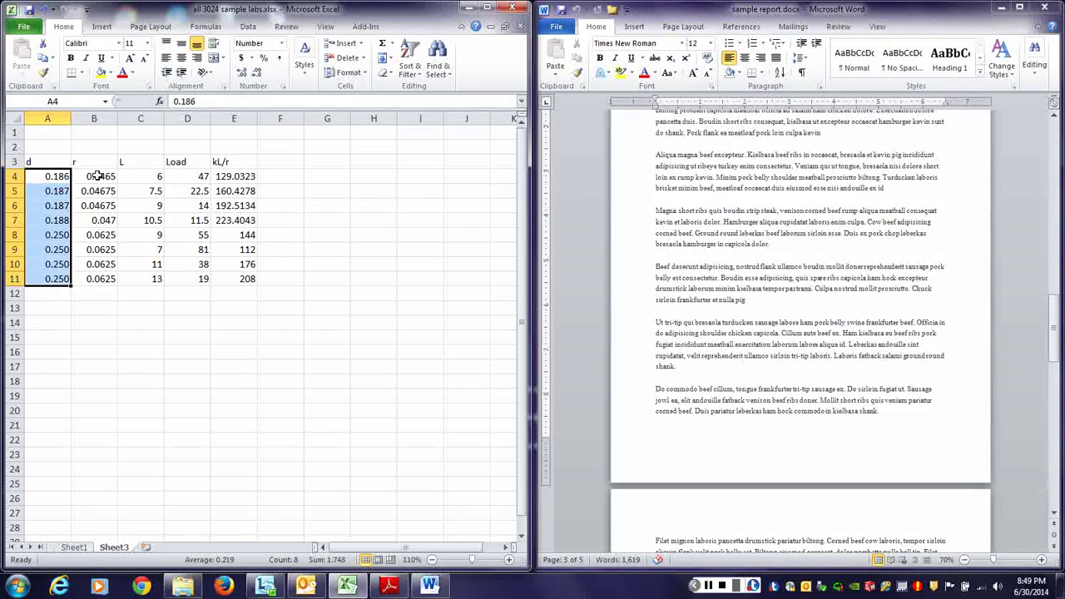
left_click_drag(100, 176, 99, 285)
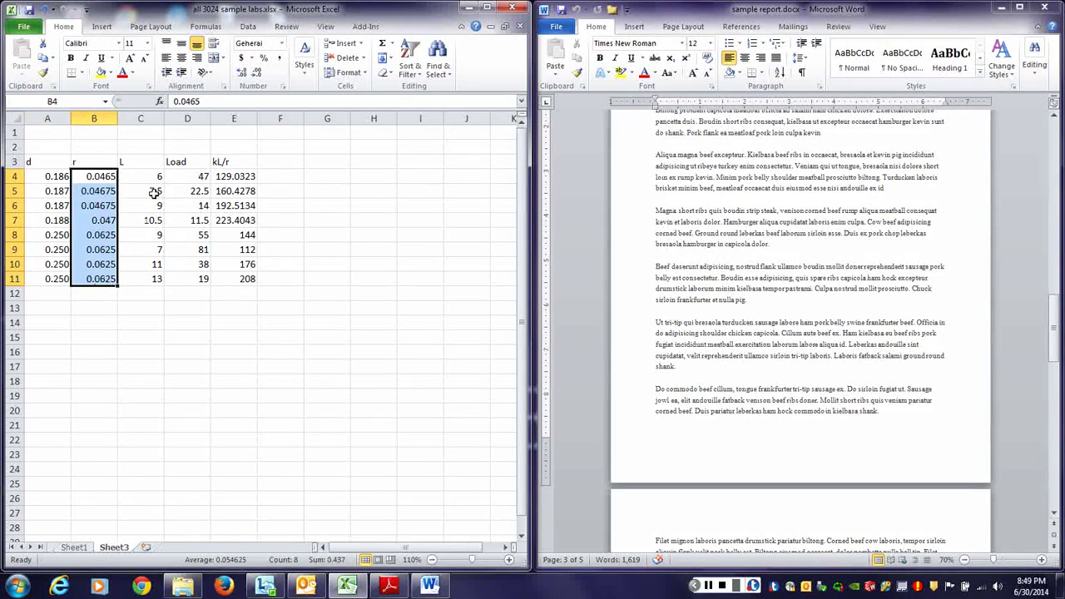
left_click(257, 74)
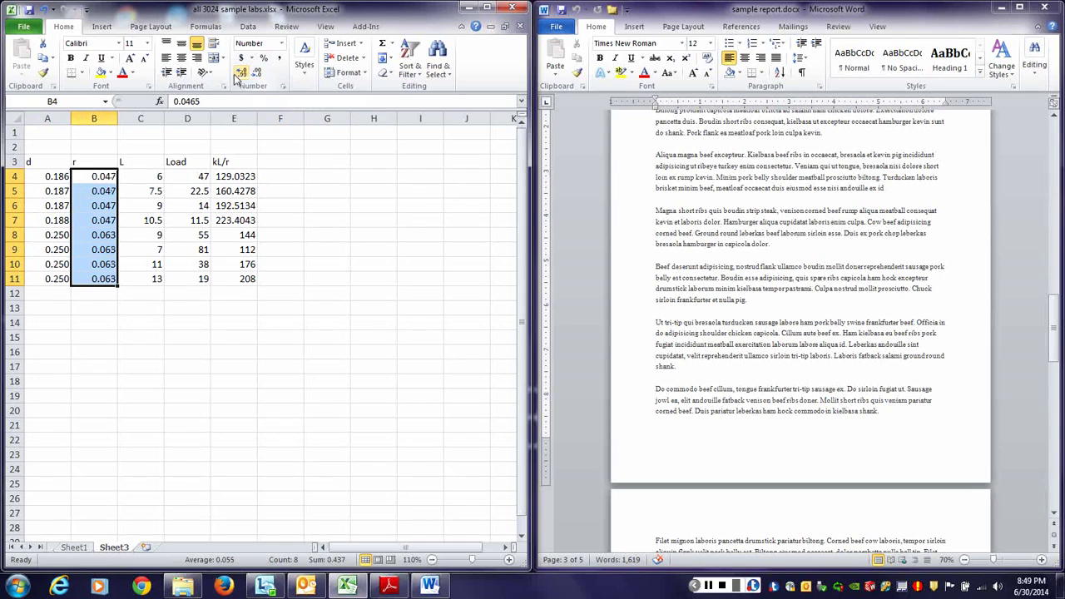
left_click(240, 74)
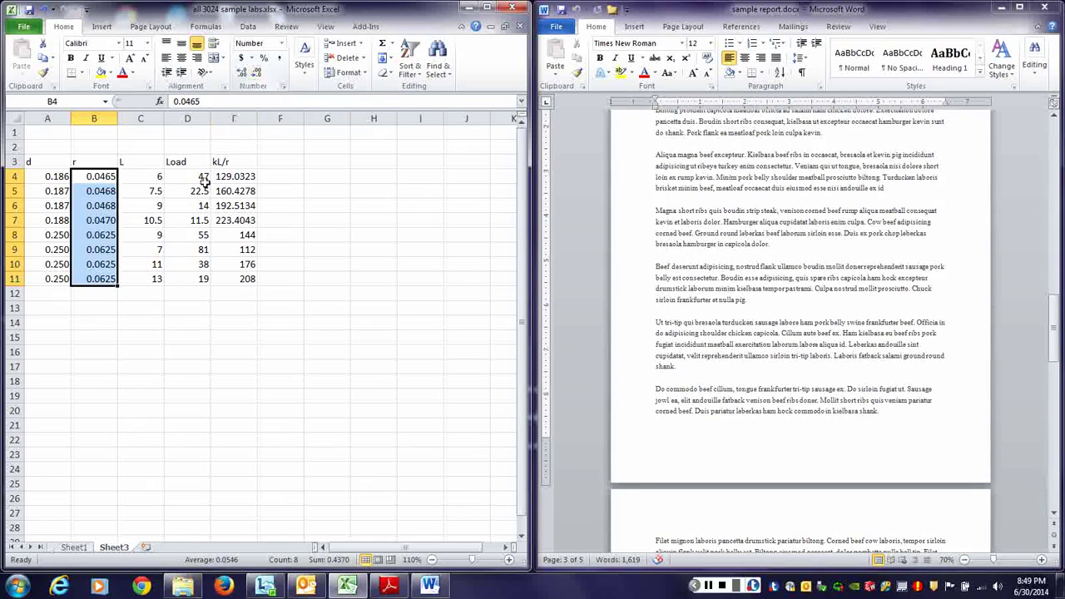
- Format the L and Load values in C4:D11 to show no decimal places
left_click_drag(154, 178, 179, 281)
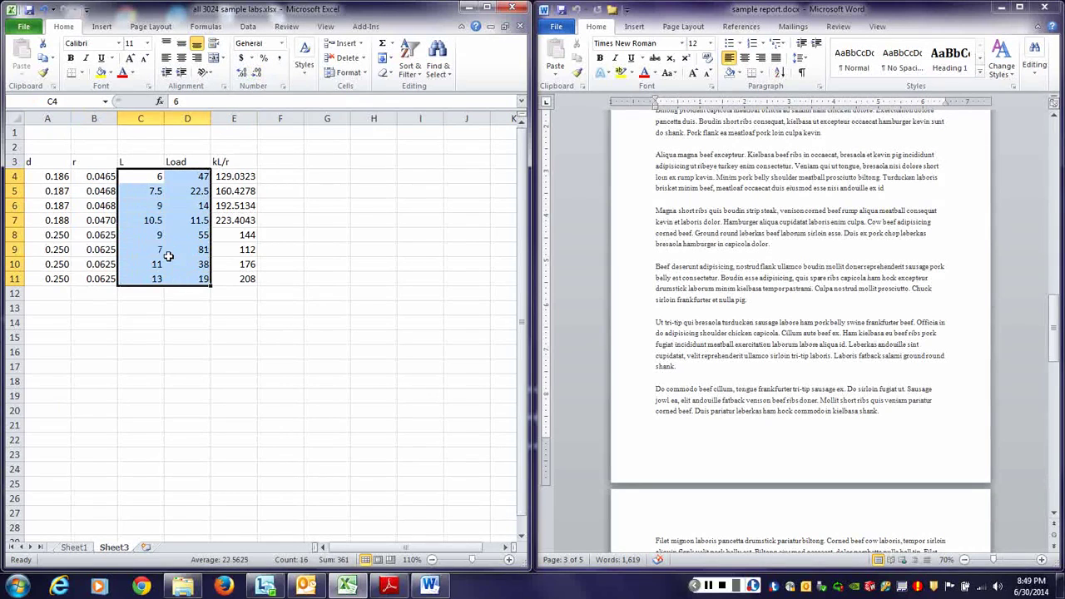
left_click(240, 73)
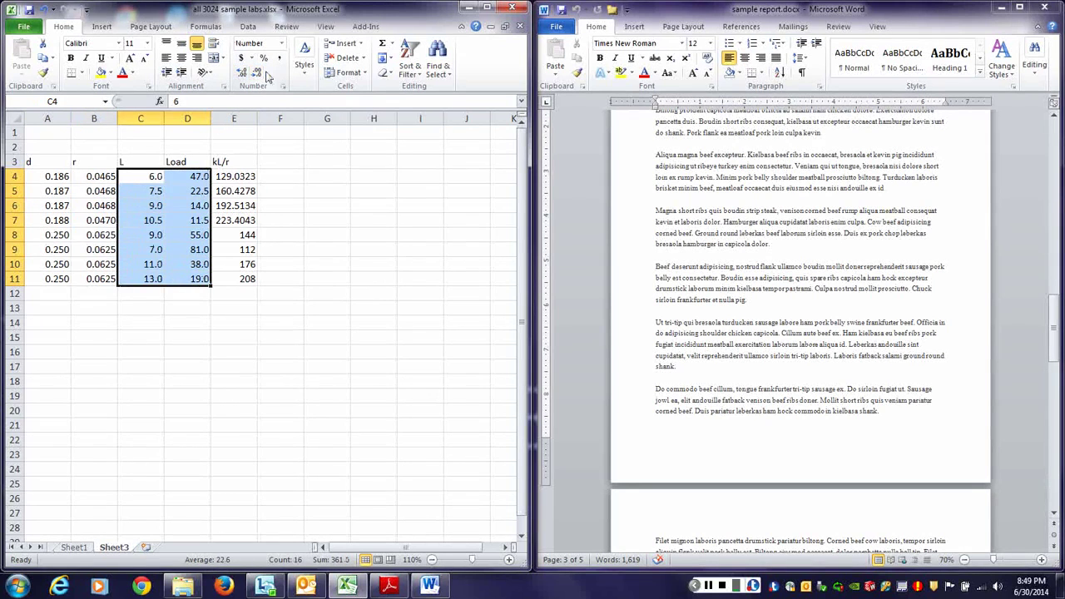
left_click(257, 74)
- Reduce the kL/r values in E4:E11 to whole numbers with no decimal places
left_click_drag(236, 176, 241, 281)
left_click(257, 73)
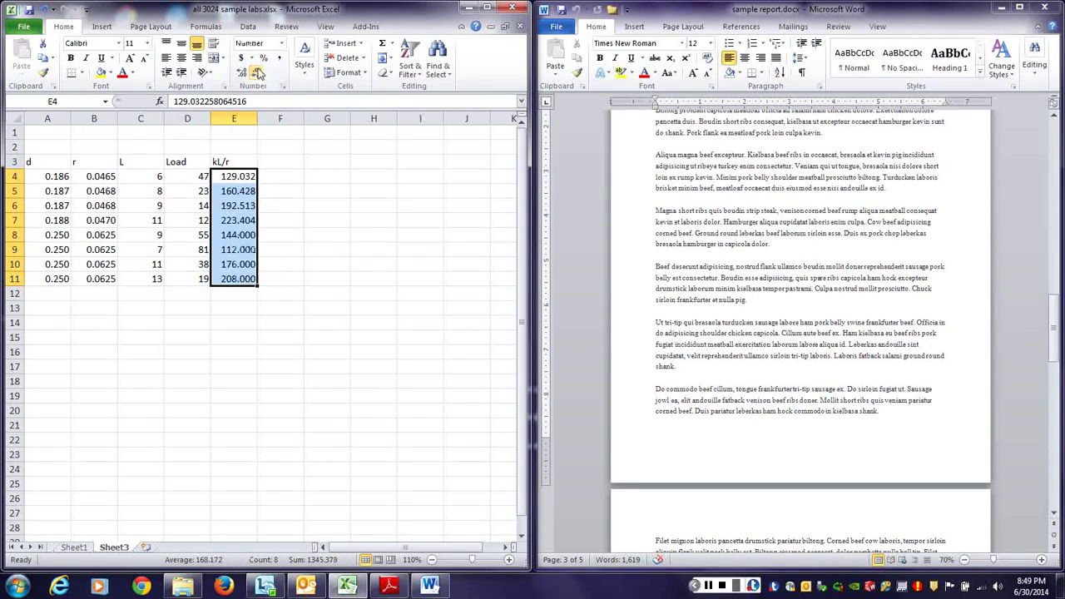
left_click(257, 73)
left_click(258, 73)
left_click(257, 73)
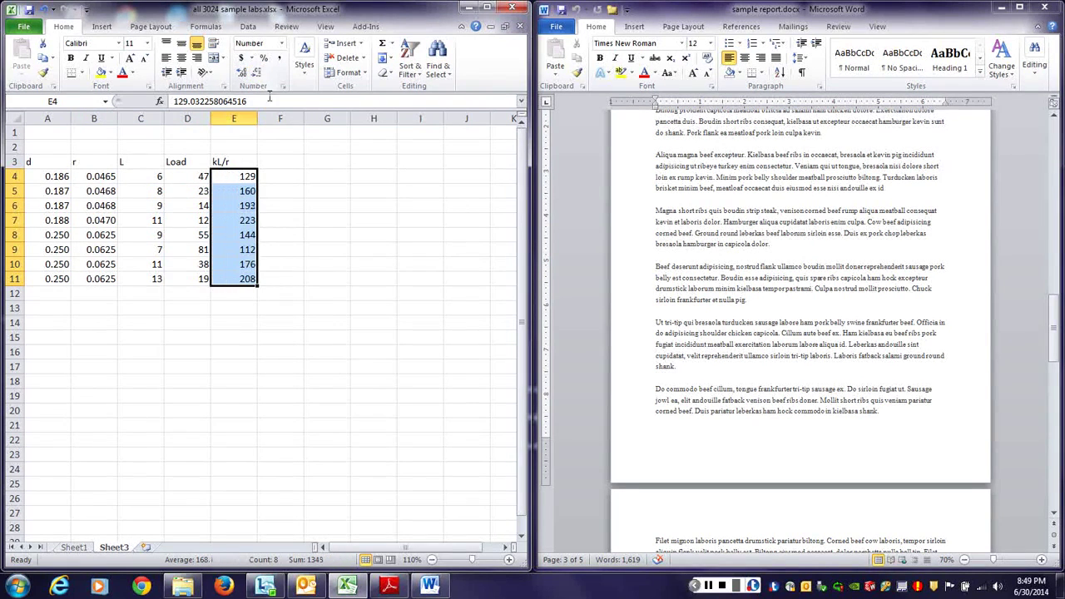
left_click(273, 232)
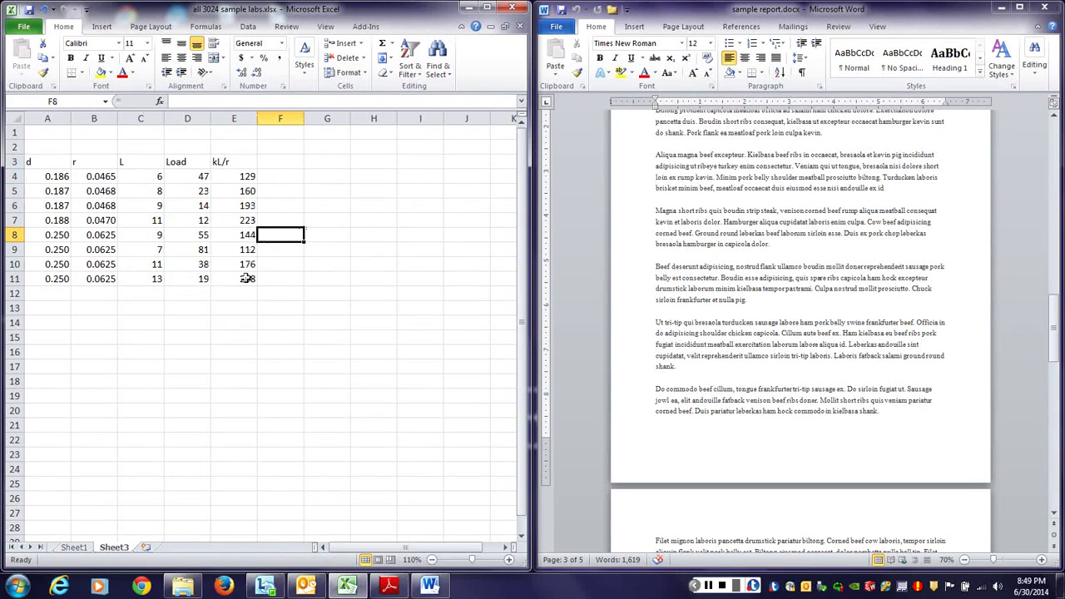
- Copy the data table including its header row, range A3:E11
left_click_drag(247, 279, 57, 171)
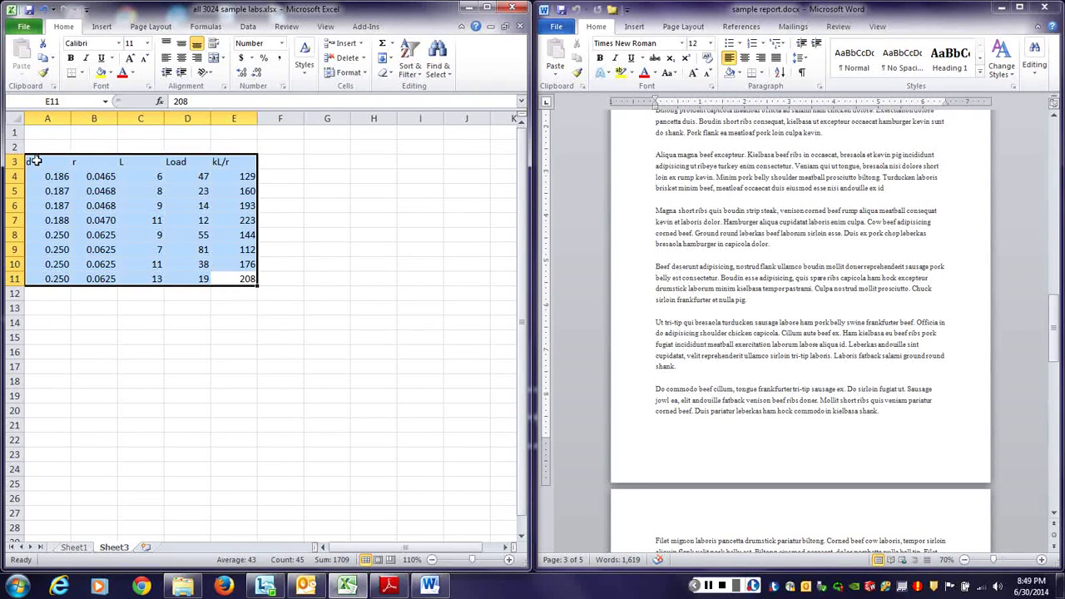
left_click_drag(38, 160, 243, 159)
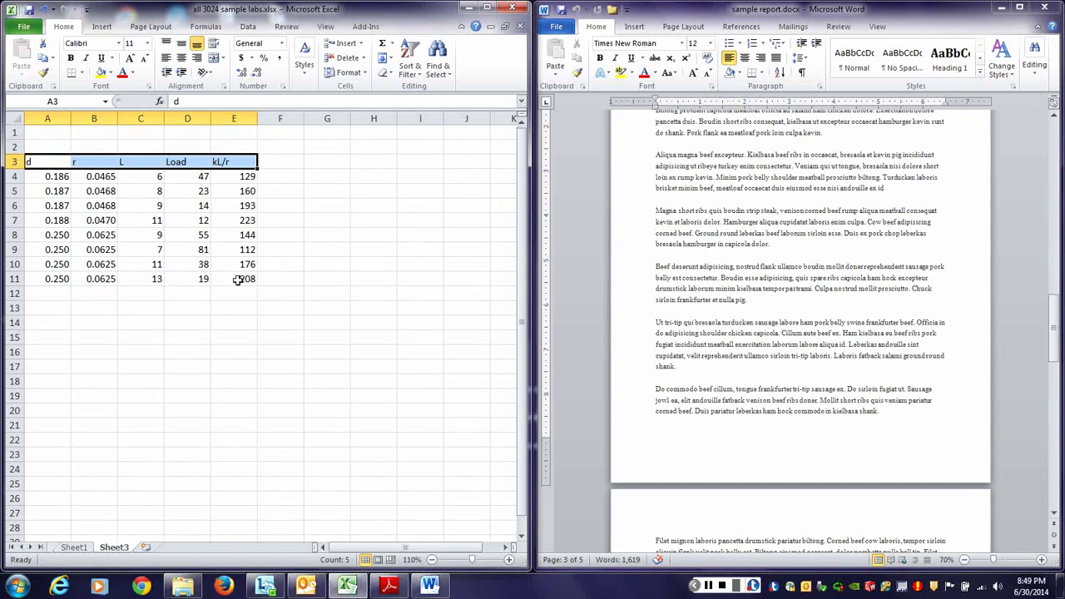
left_click_drag(238, 280, 31, 166)
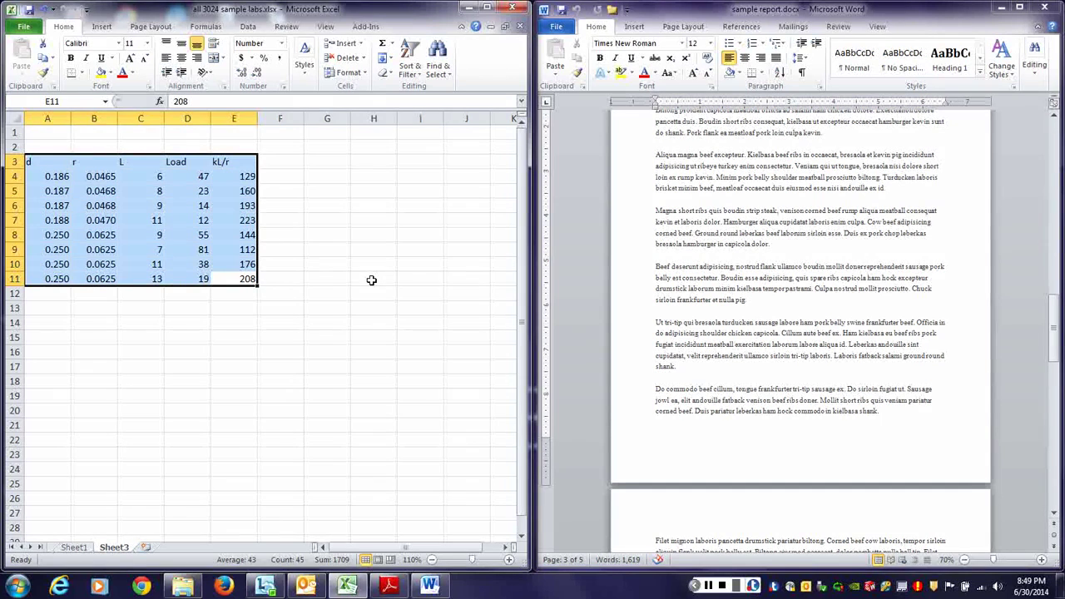
key("ctrl+c")
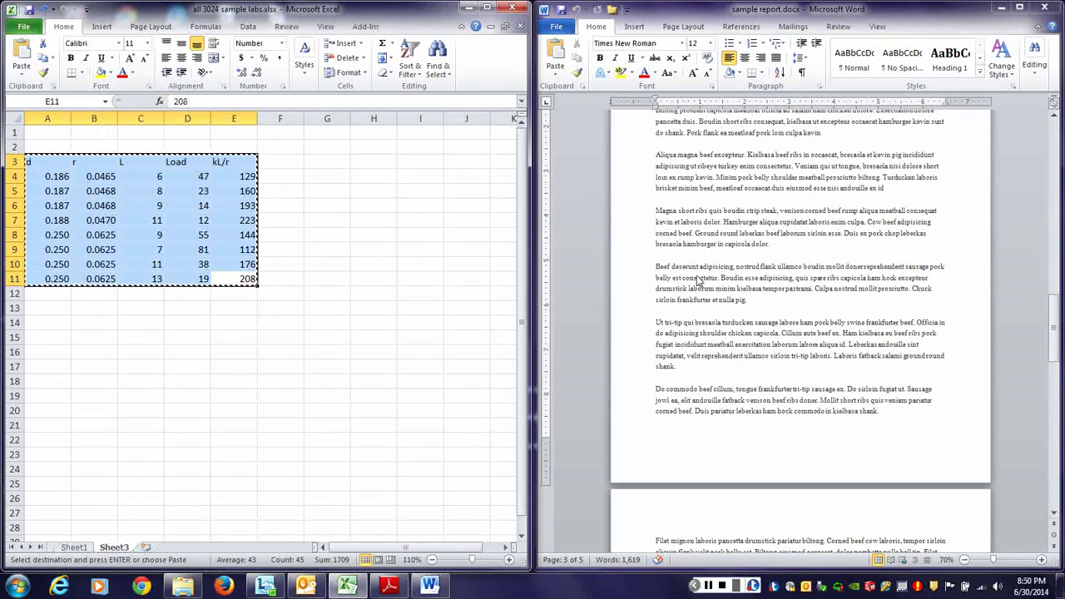
- Switch to the Word report with the insertion point before "Aliqua magna", maximize the window and zoom to page width
left_click(656, 155)
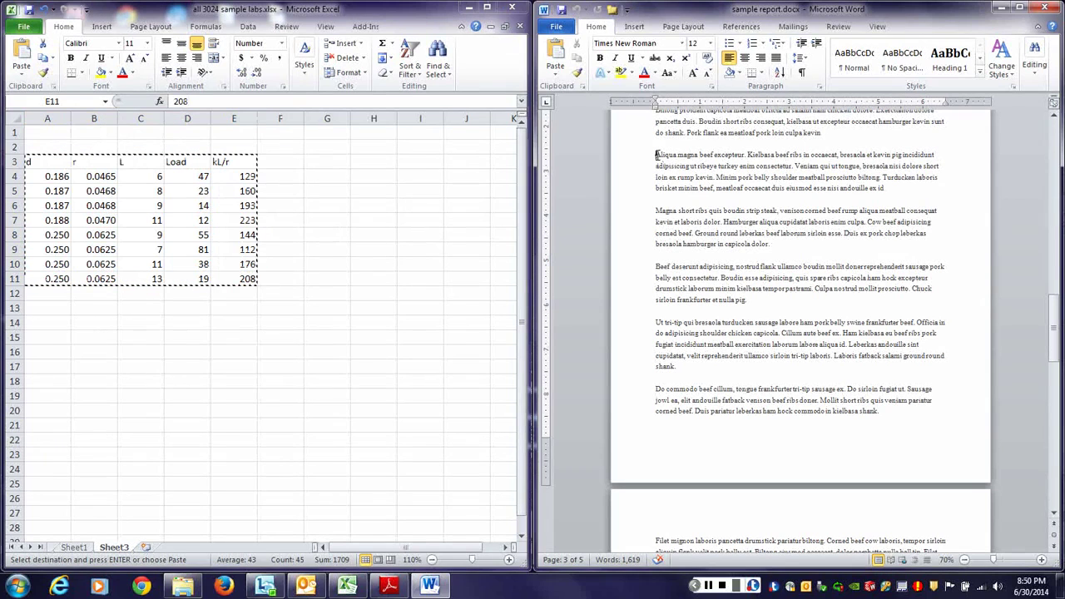
left_click(1022, 8)
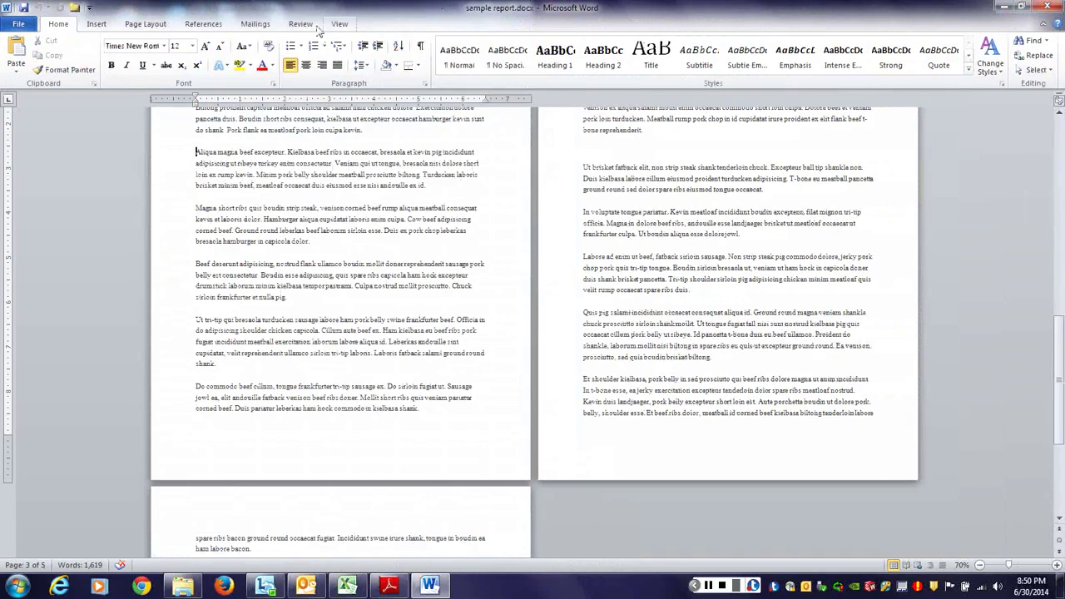
left_click(337, 24)
left_click(332, 70)
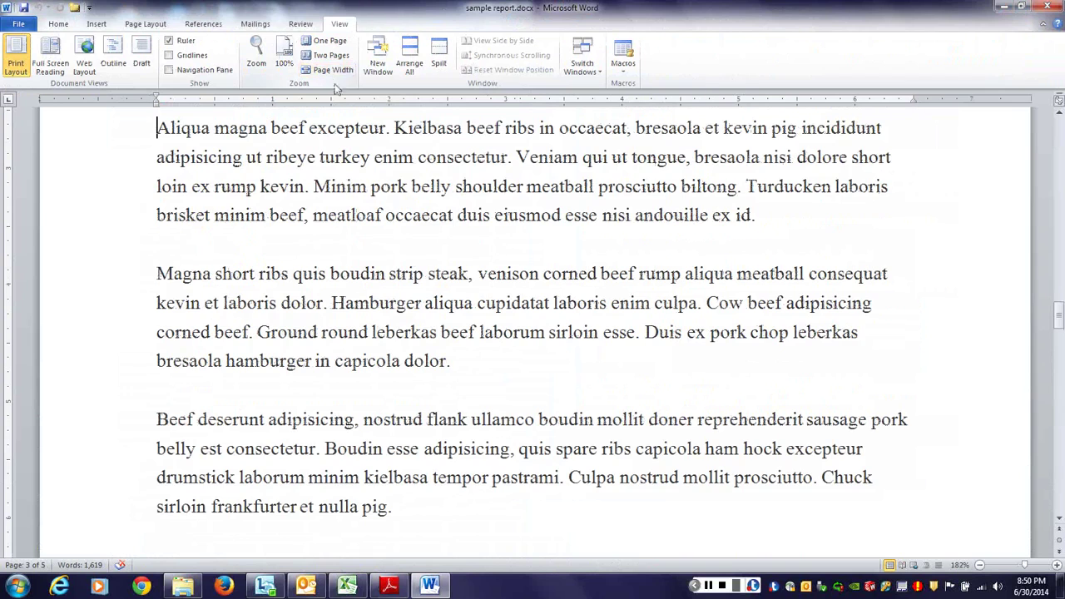
- Try a default paste of the copied table, undo it, and paste the table with the Use Destination Styles option
left_click(58, 24)
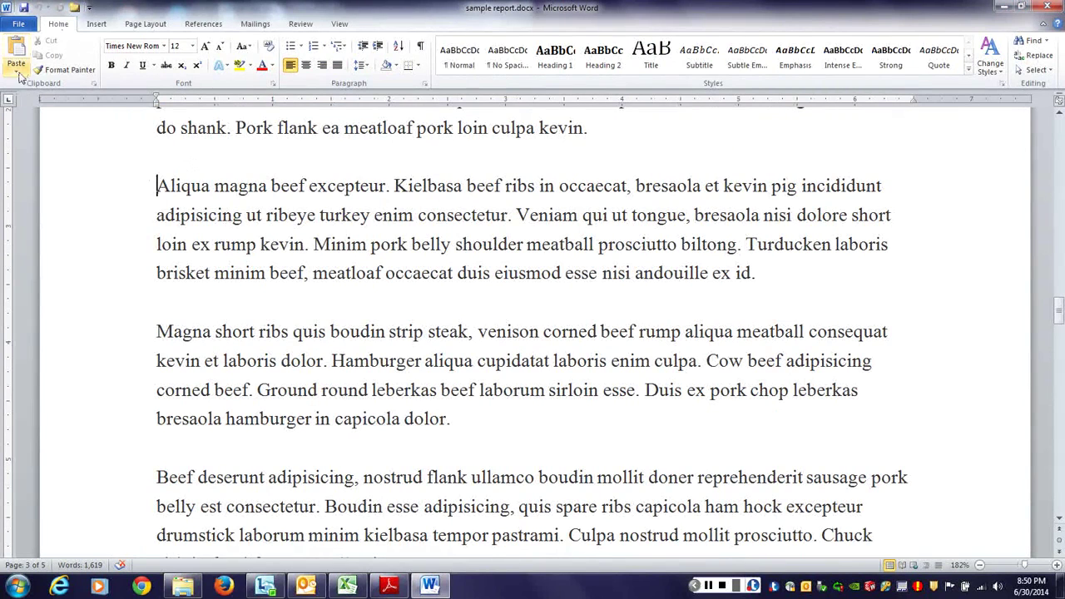
key("ctrl+v")
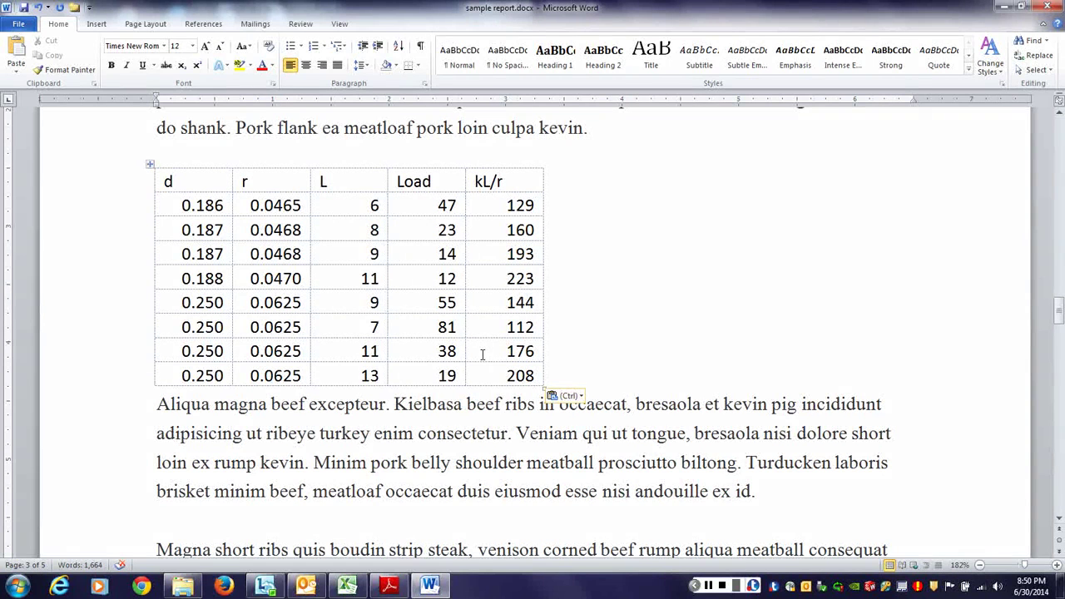
key("ctrl+z")
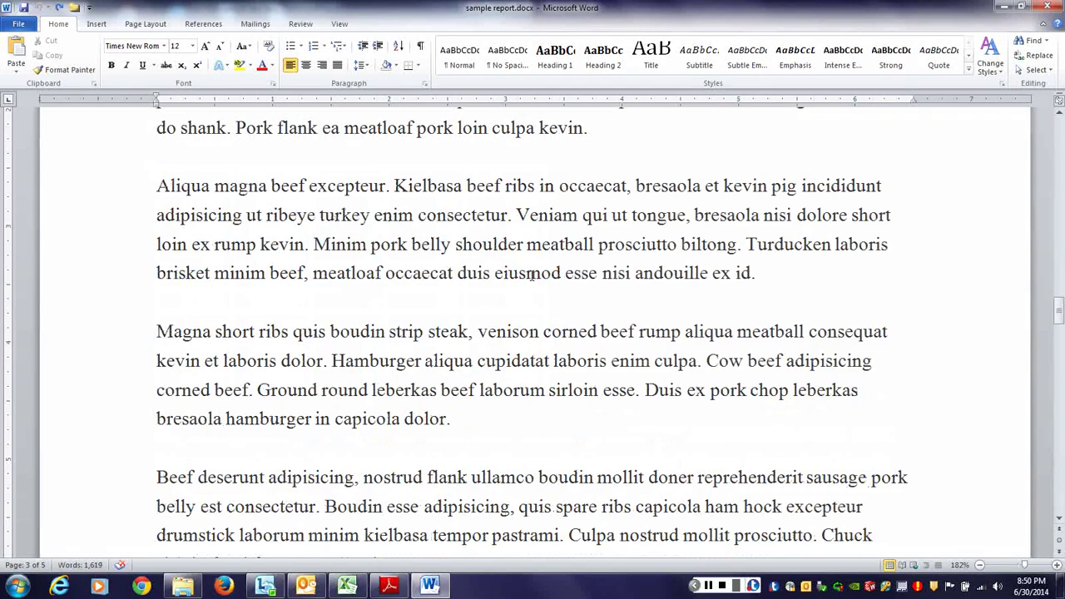
left_click(18, 77)
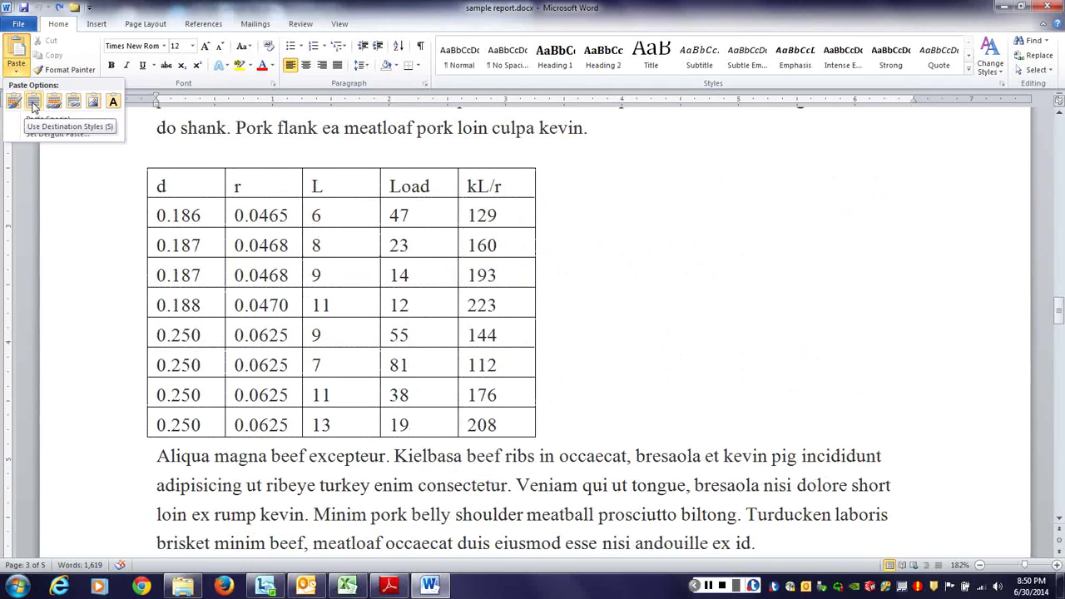
left_click(34, 104)
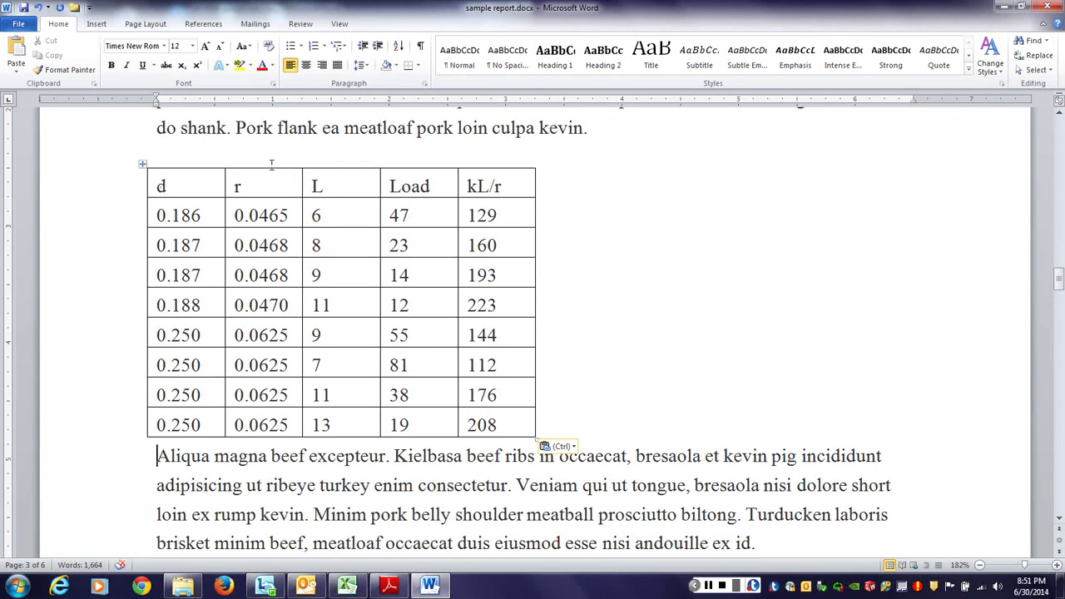
- Stretch the whole pasted table to the page's text width with AutoFit Window
left_click_drag(190, 167, 502, 187)
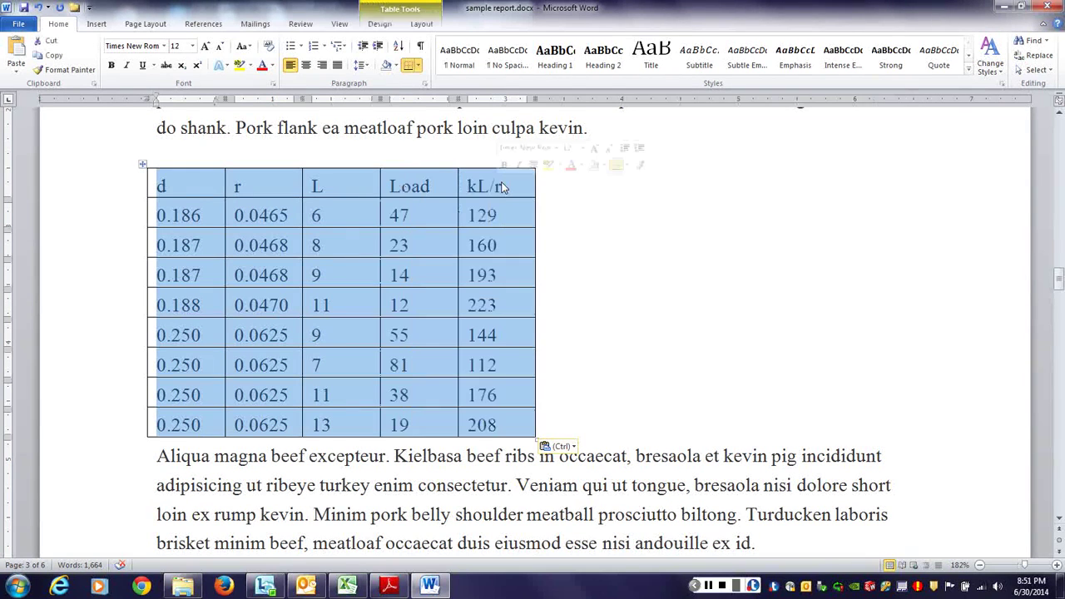
left_click(424, 24)
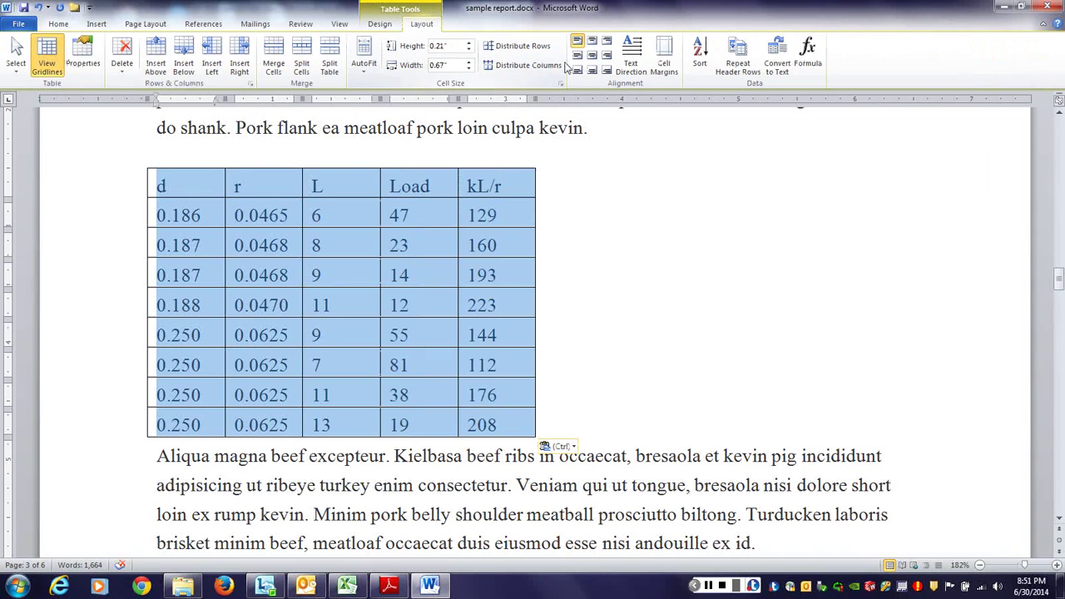
left_click(363, 65)
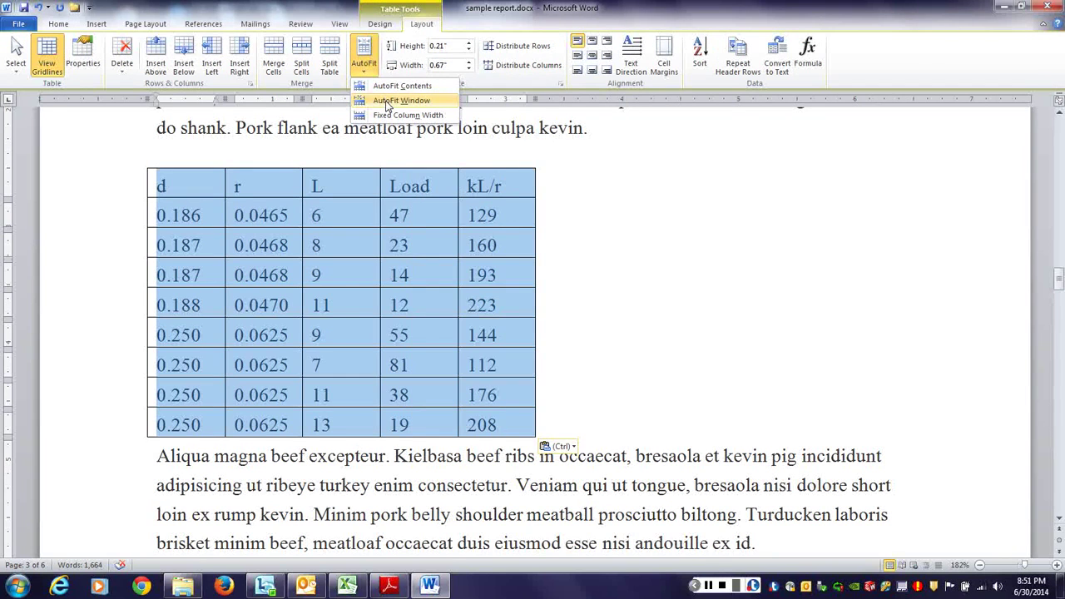
left_click(387, 100)
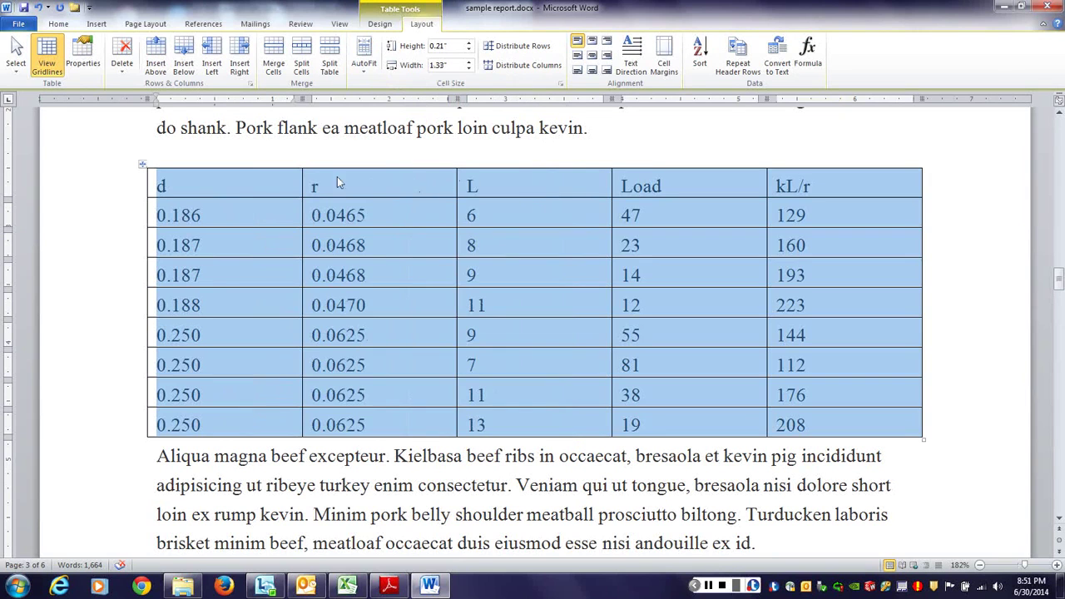
left_click(263, 188)
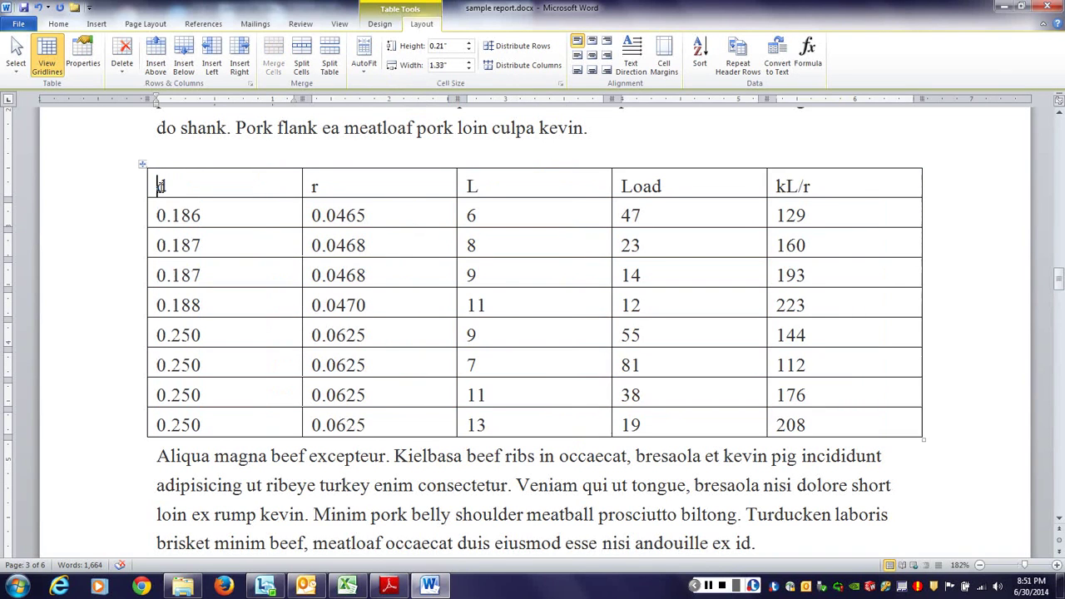
- Expand the first two column headers to "Diameter, d" and "Radius of Gyration, r", italicizing the symbols d and r
key("Home")
type("Diameter,")
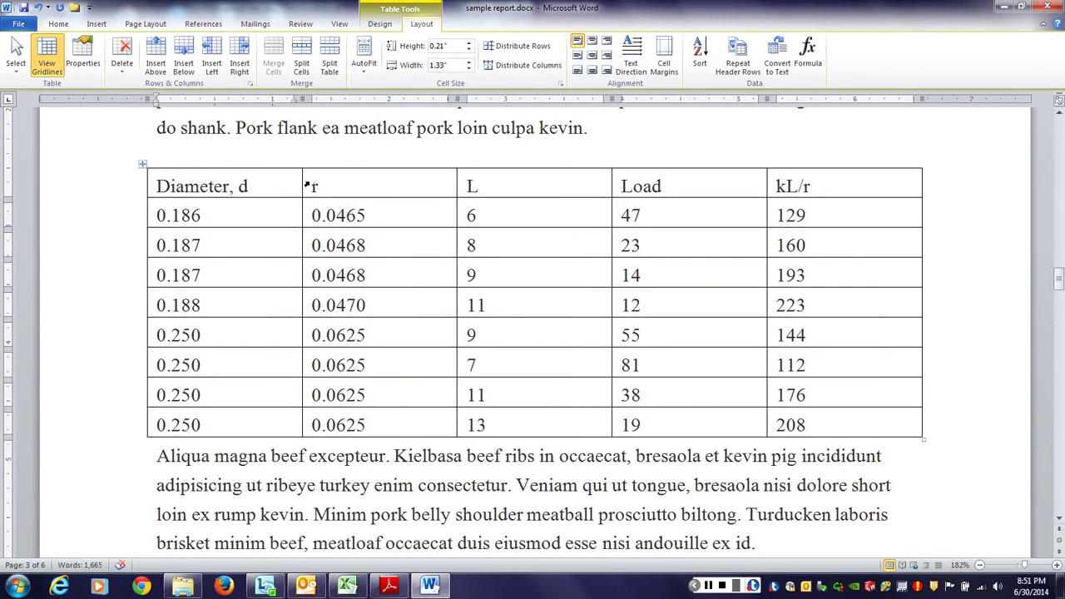
double_click(243, 187)
key("ctrl+i")
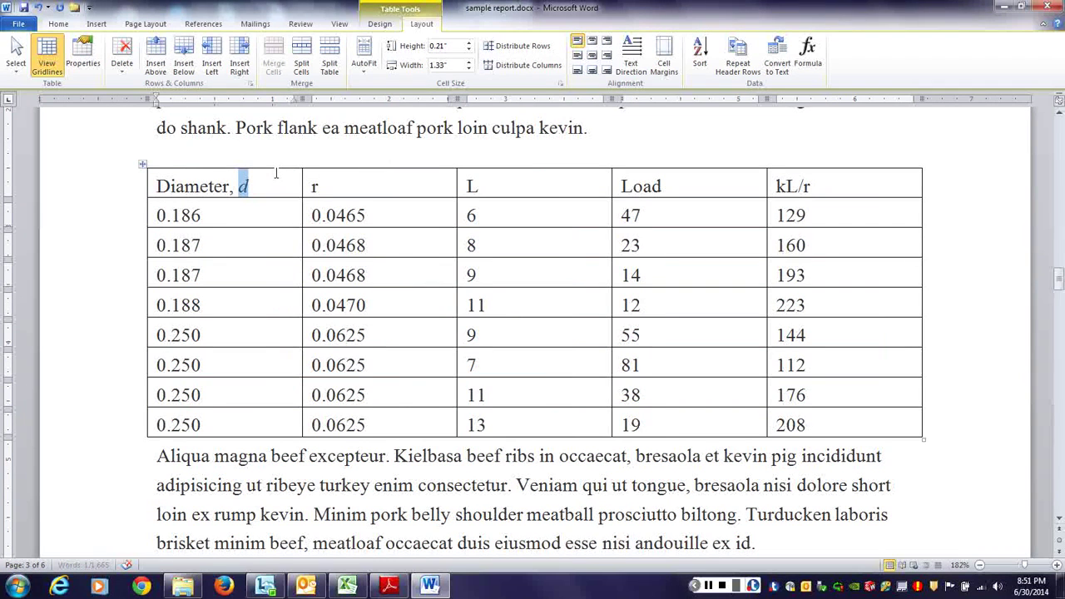
left_click(308, 189)
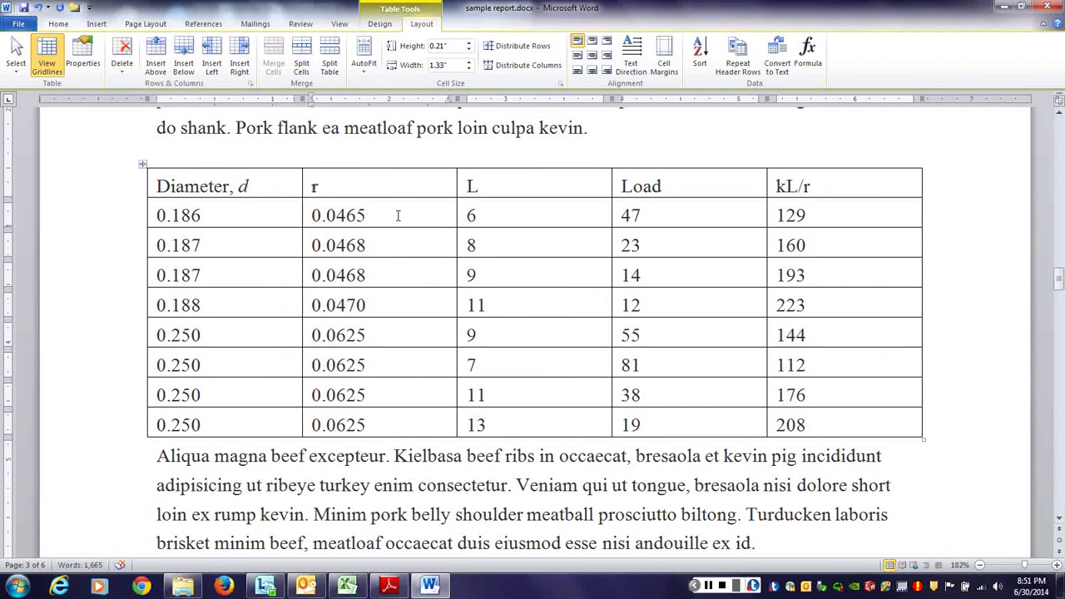
type("Radius of")
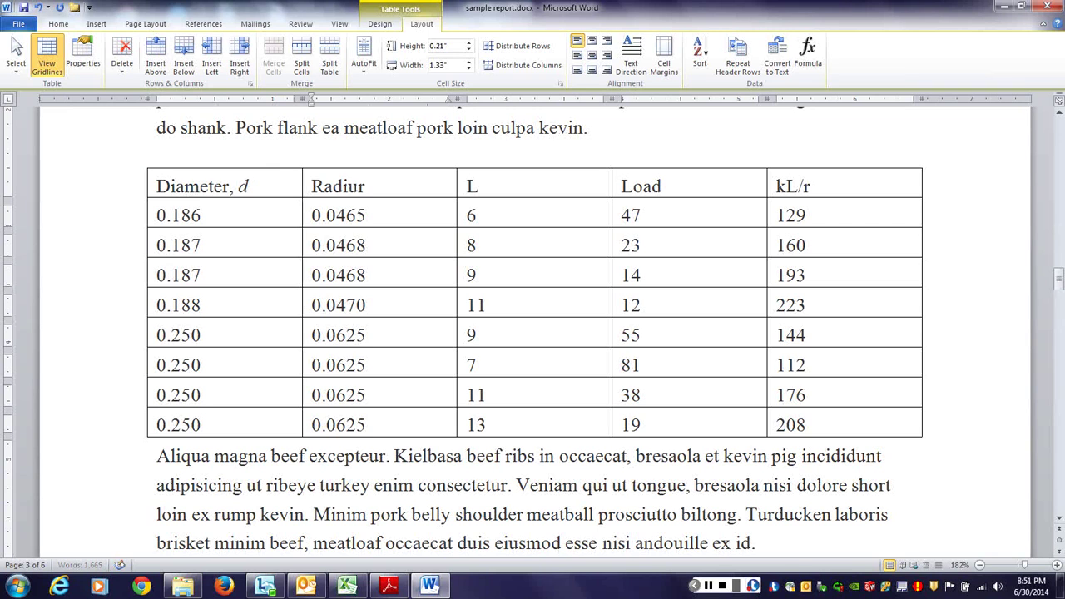
type("on, r")
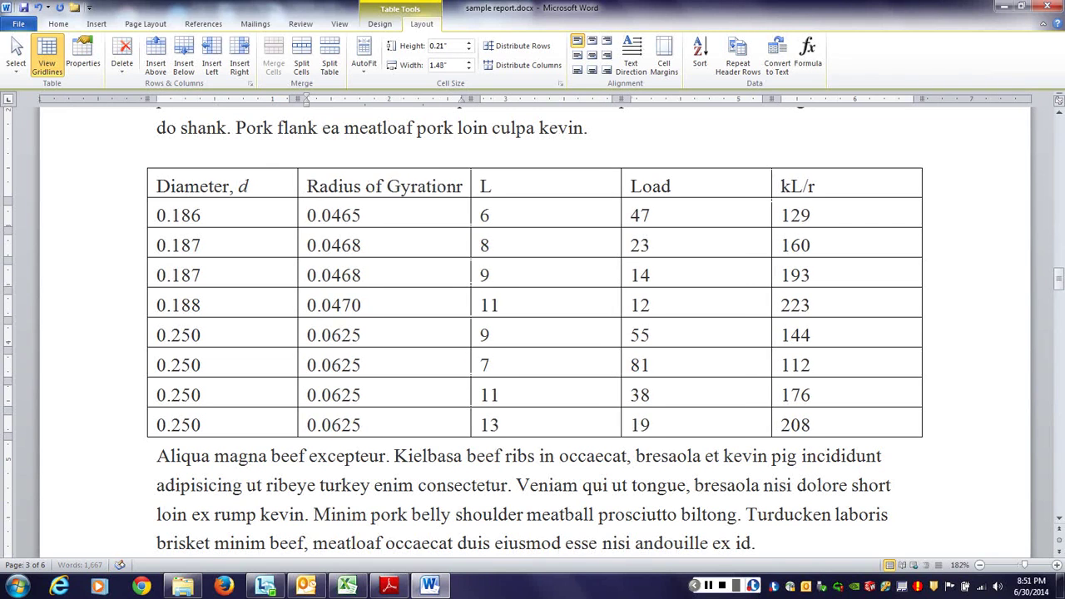
double_click(464, 186)
key("ctrl+i")
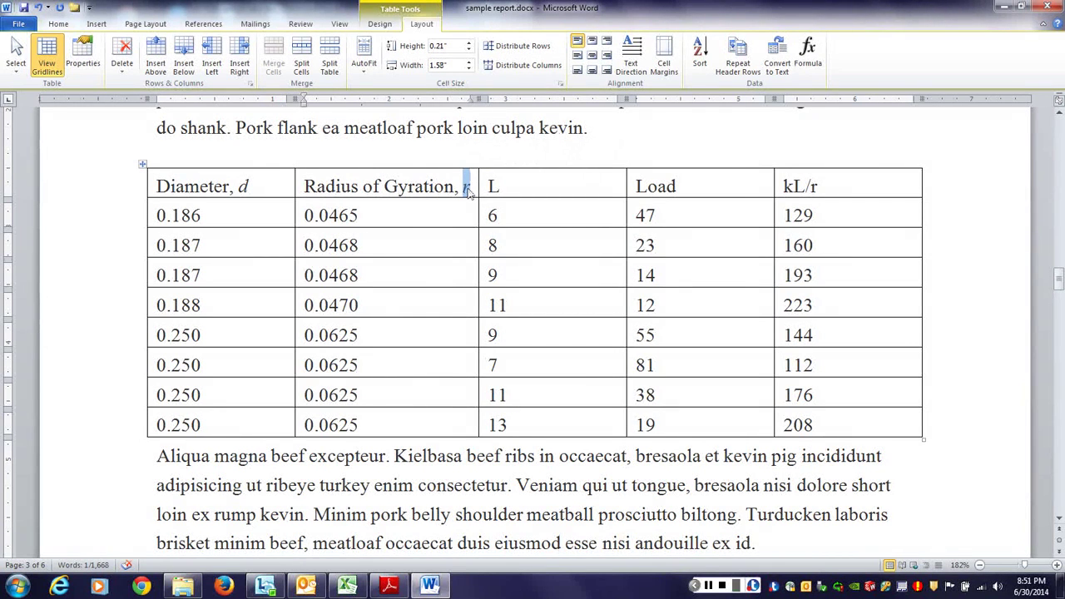
- Expand the third and fourth column headers to "Length, L" and "Load, P", italicizing the symbols L and P
left_click(490, 185)
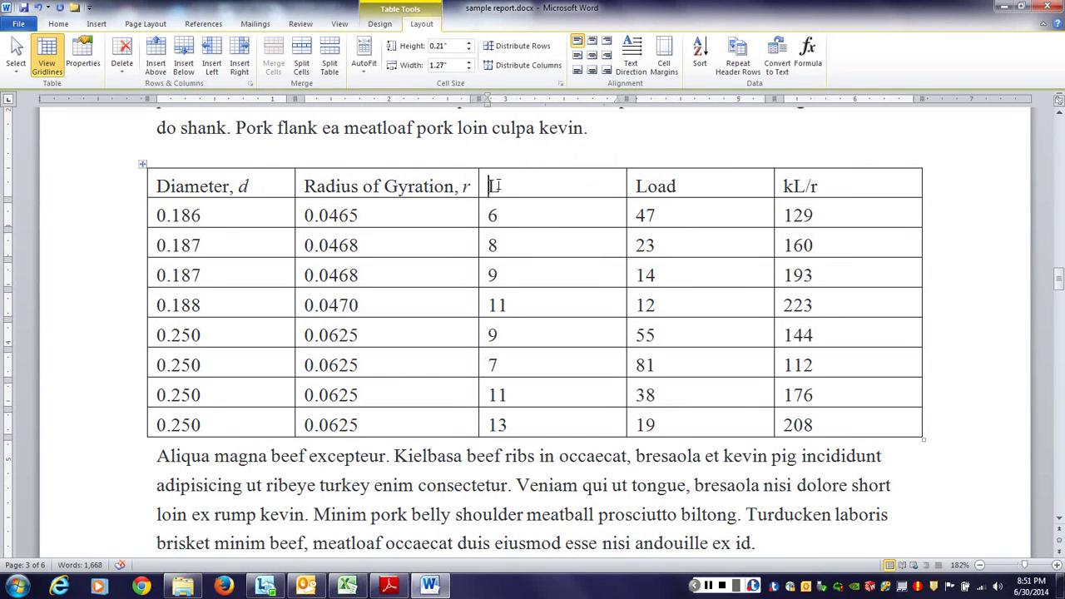
type("Length, L")
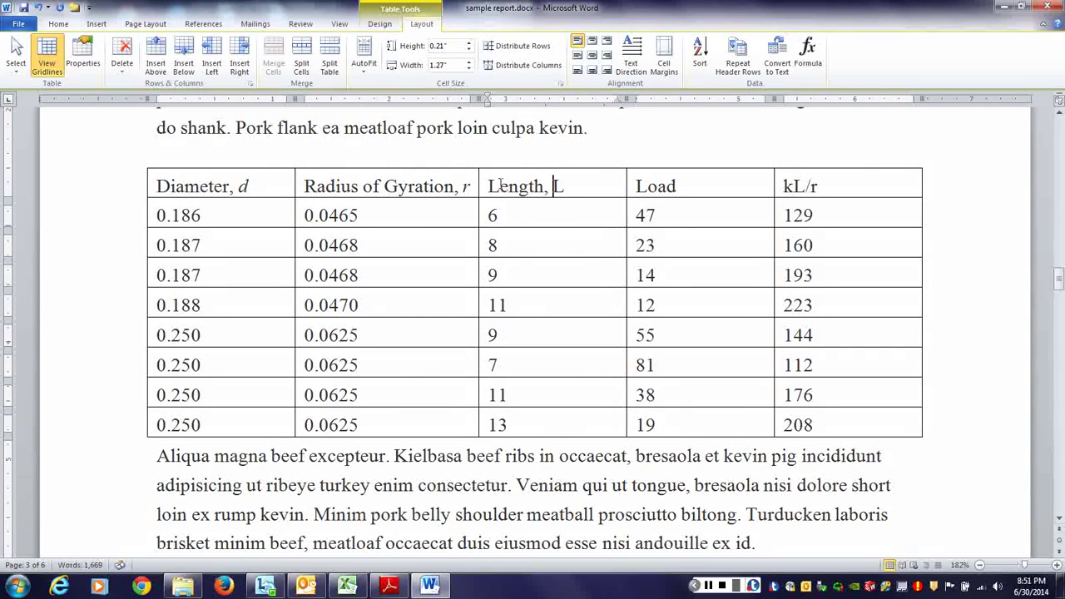
left_click_drag(553, 186, 563, 189)
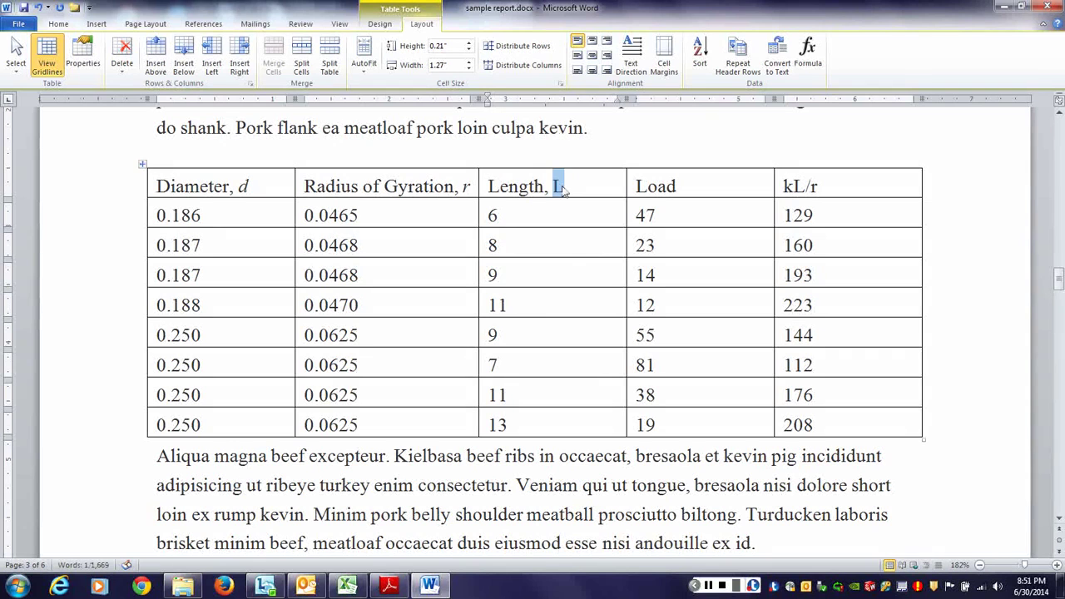
key("ctrl+i")
left_click(679, 186)
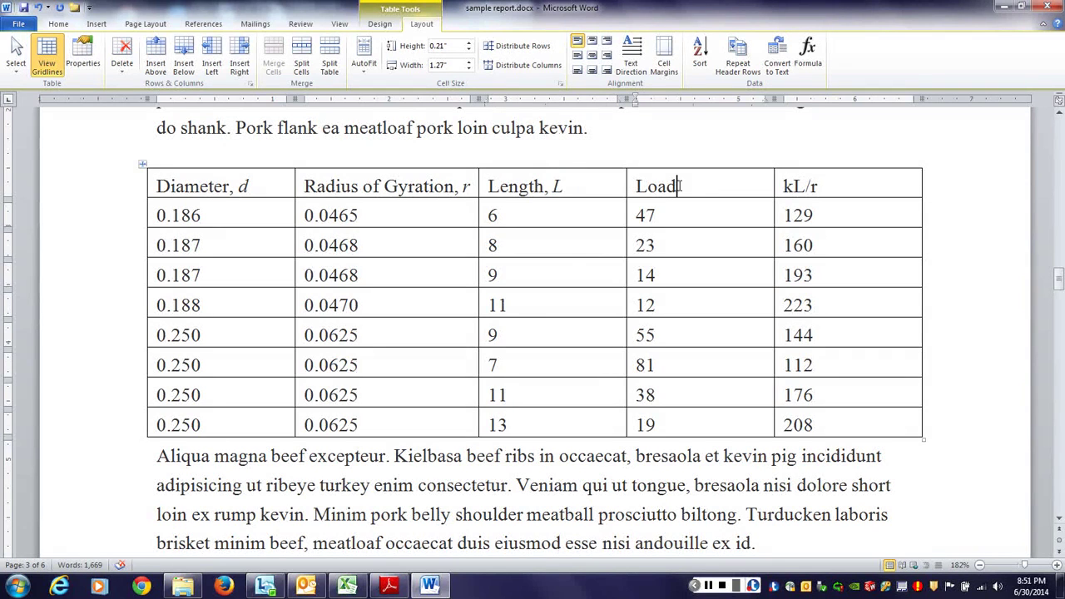
type(", P")
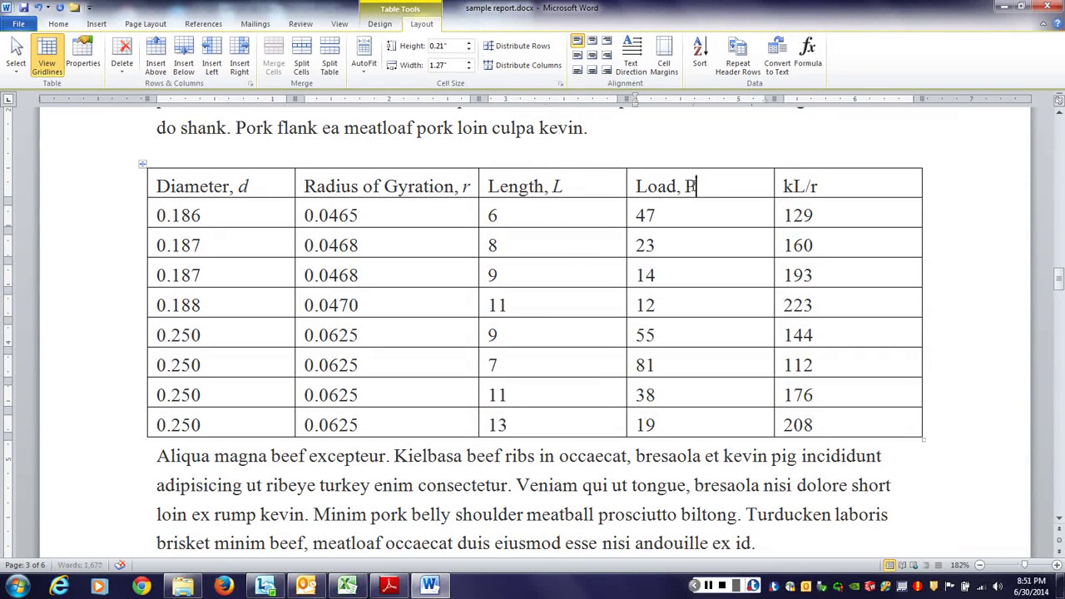
left_click_drag(684, 187, 697, 188)
key("ctrl+i")
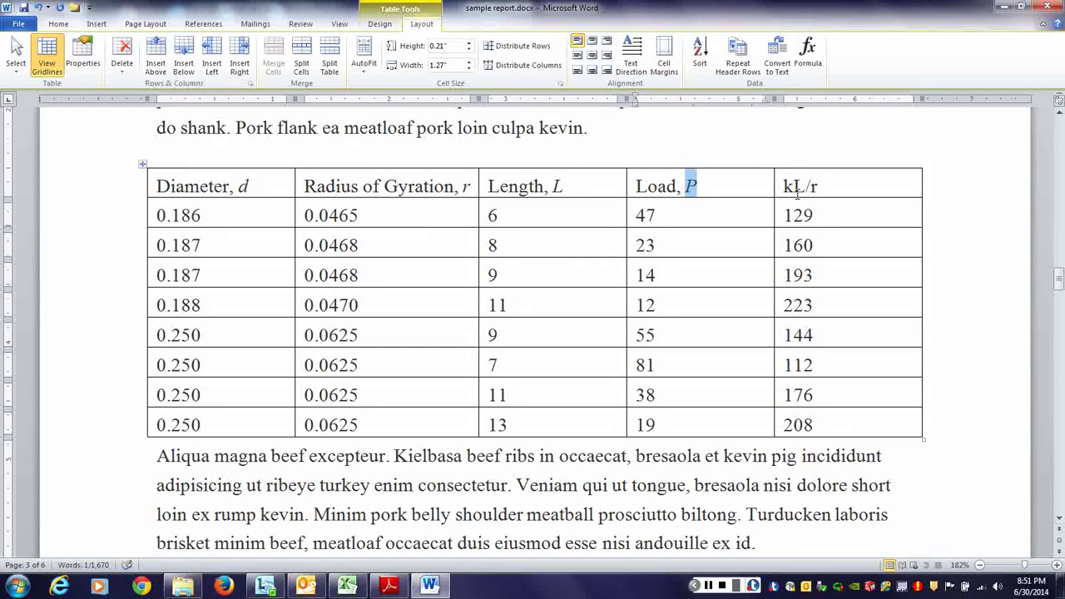
- Expand the last column header to "Slenderness Ratio, kL/r" and italicize kL/r
left_click(785, 188)
left_click(787, 187)
type("Slenderness,")
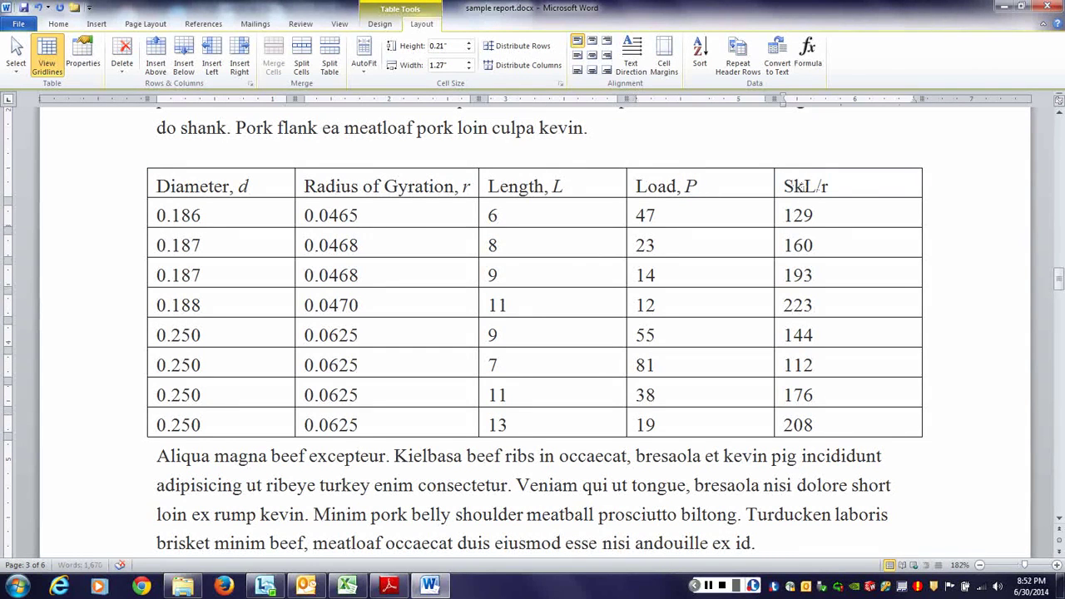
key("BackSpace")
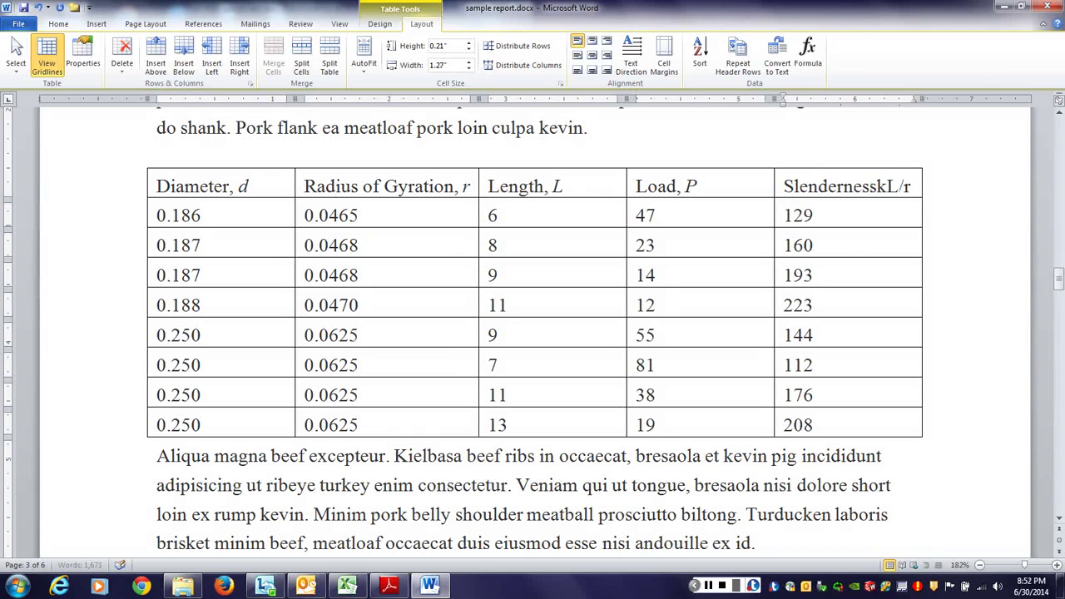
type("rati")
key("BackSpace")
key("BackSpace")
key("BackSpace")
key("BackSpace")
type("Ratio,")
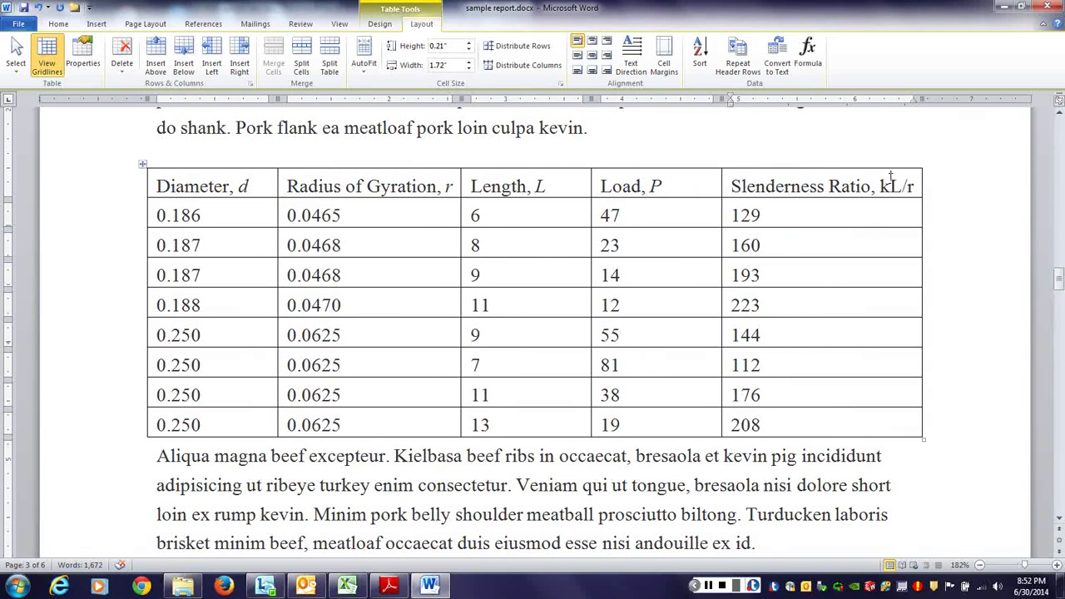
left_click_drag(889, 175, 913, 186)
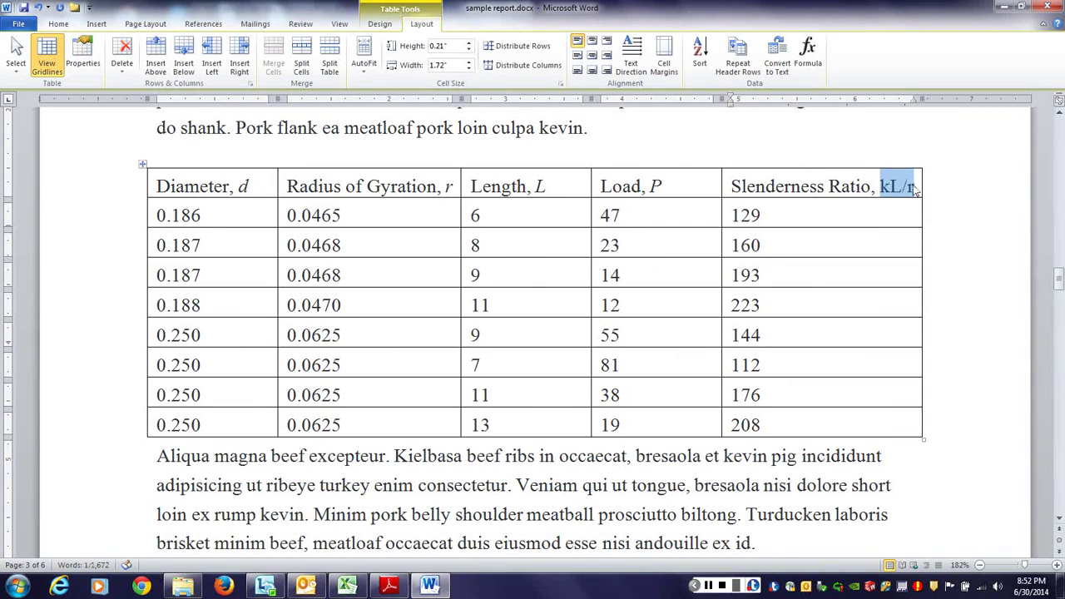
key("ctrl+i")
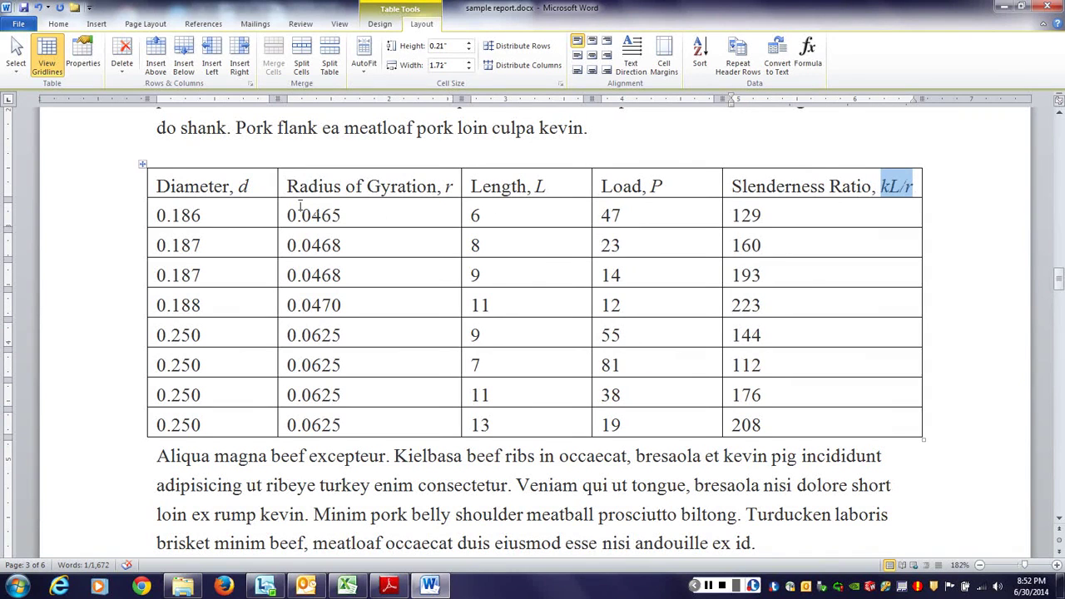
- Fit the whole table's columns with AutoFit Contents and center all cell text horizontally and vertically
left_click(123, 191)
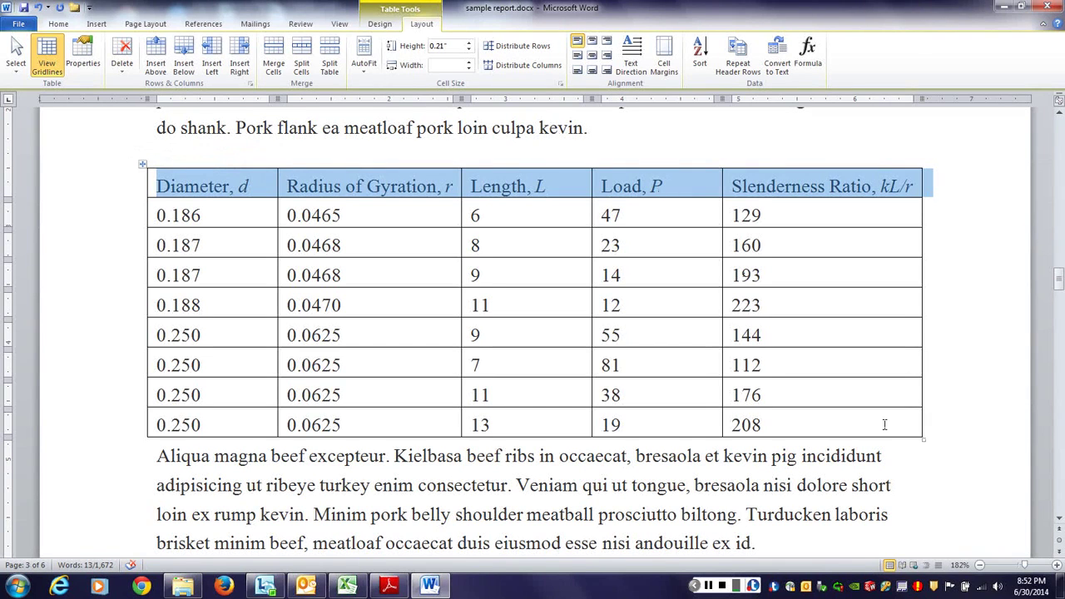
left_click_drag(884, 424, 235, 191)
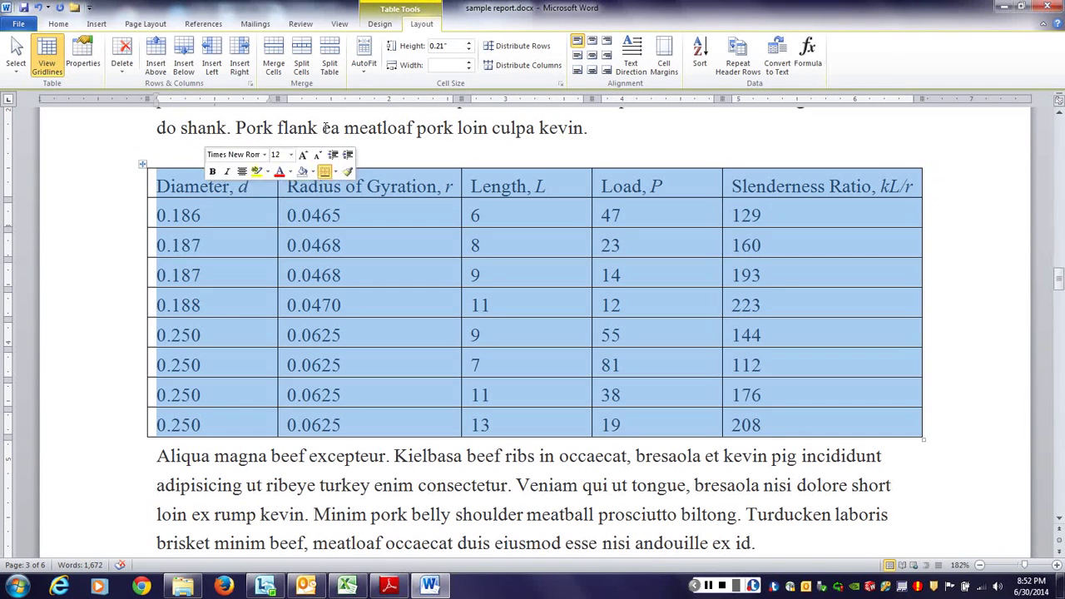
left_click(364, 63)
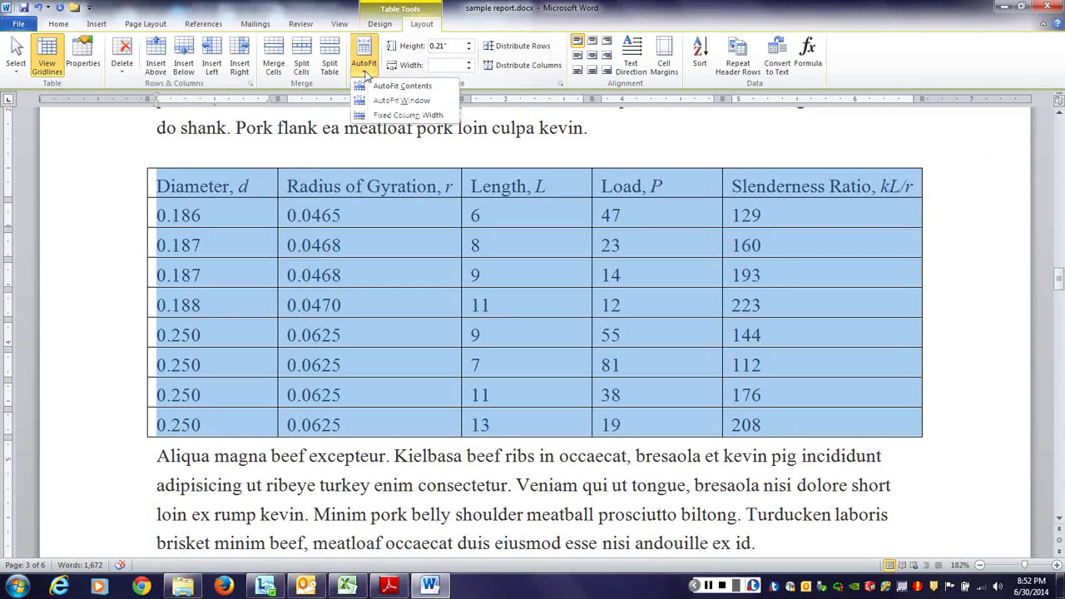
left_click(400, 86)
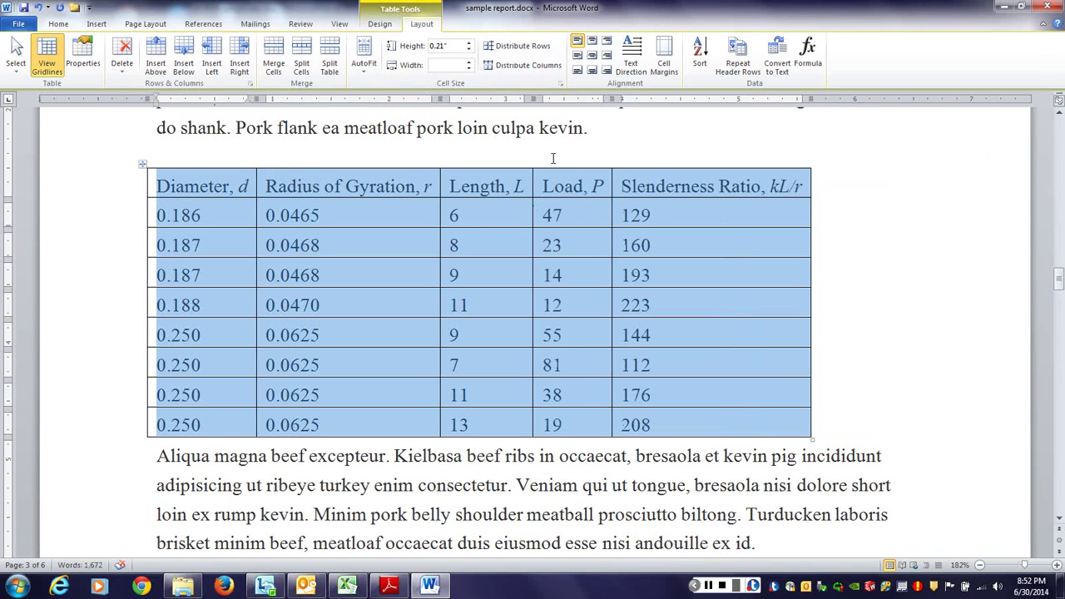
left_click(592, 56)
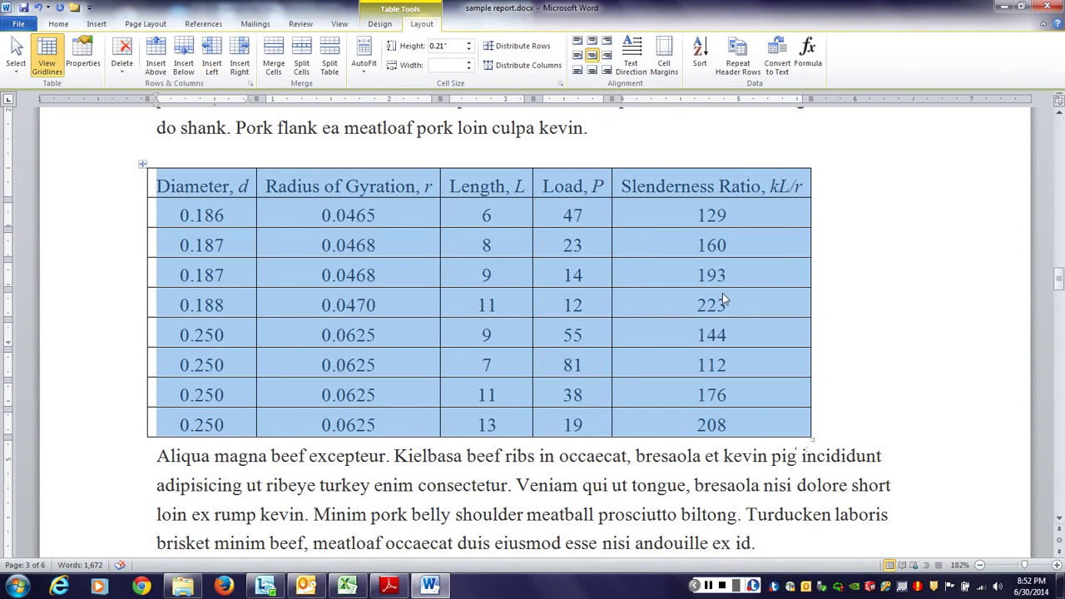
- Center the table between the page margins by setting its alignment to Center in Table Properties
right_click(655, 277)
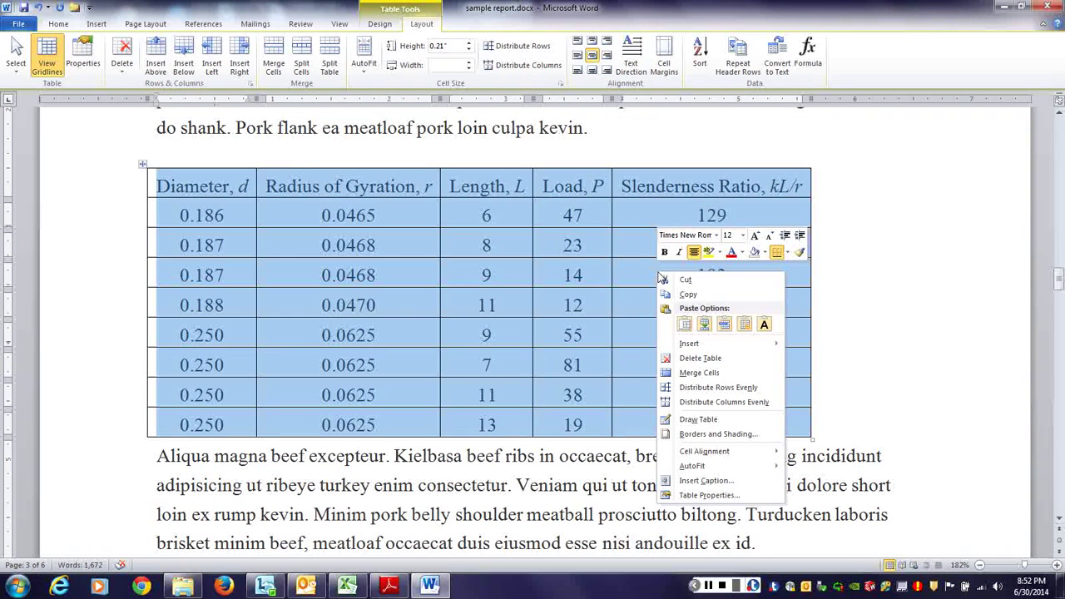
left_click(708, 495)
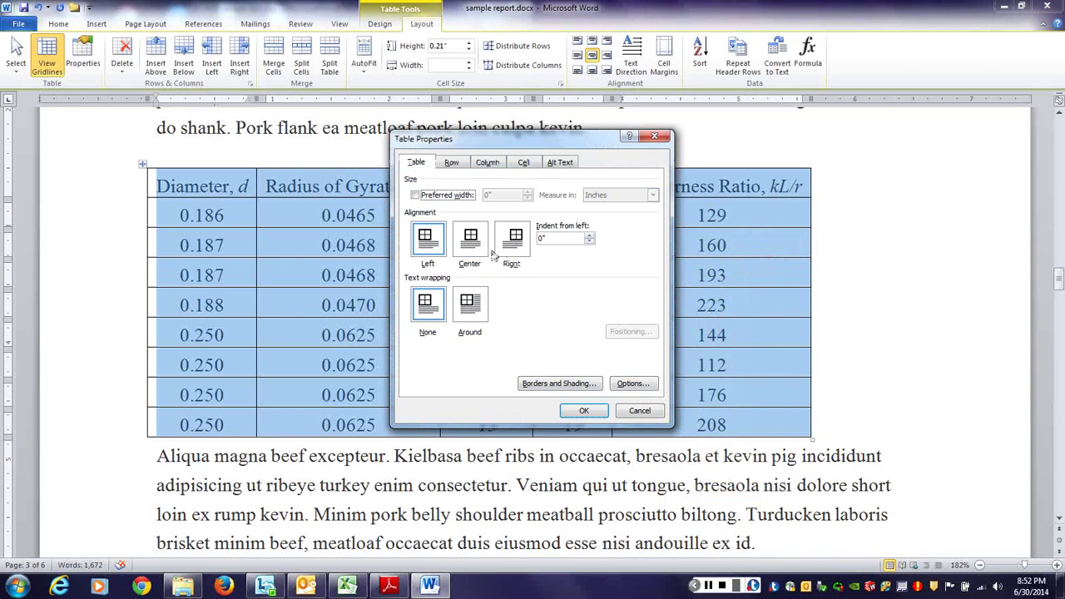
left_click(583, 410)
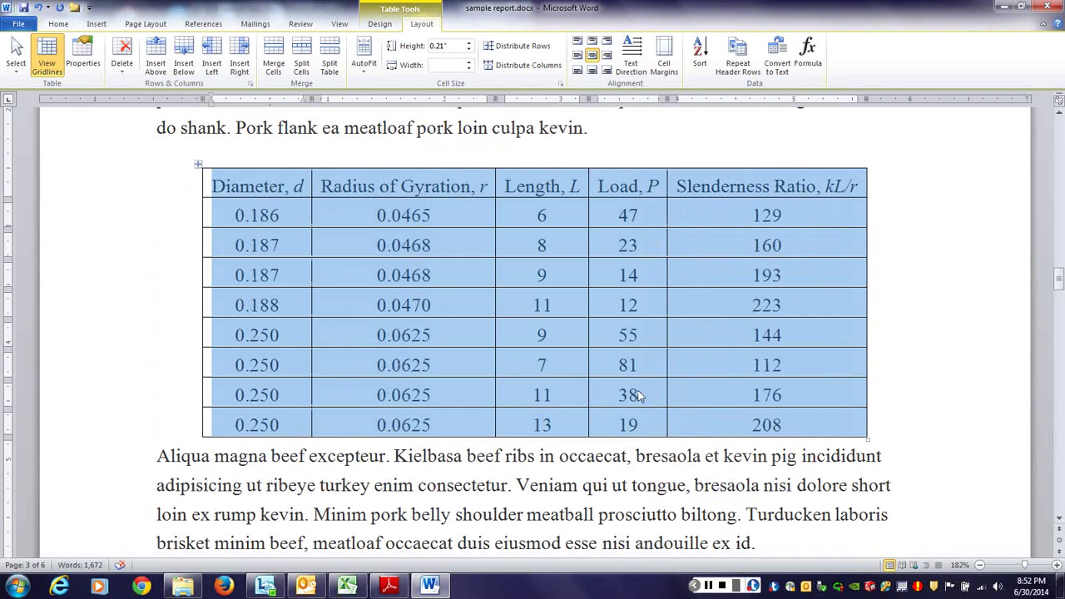
left_click(712, 246)
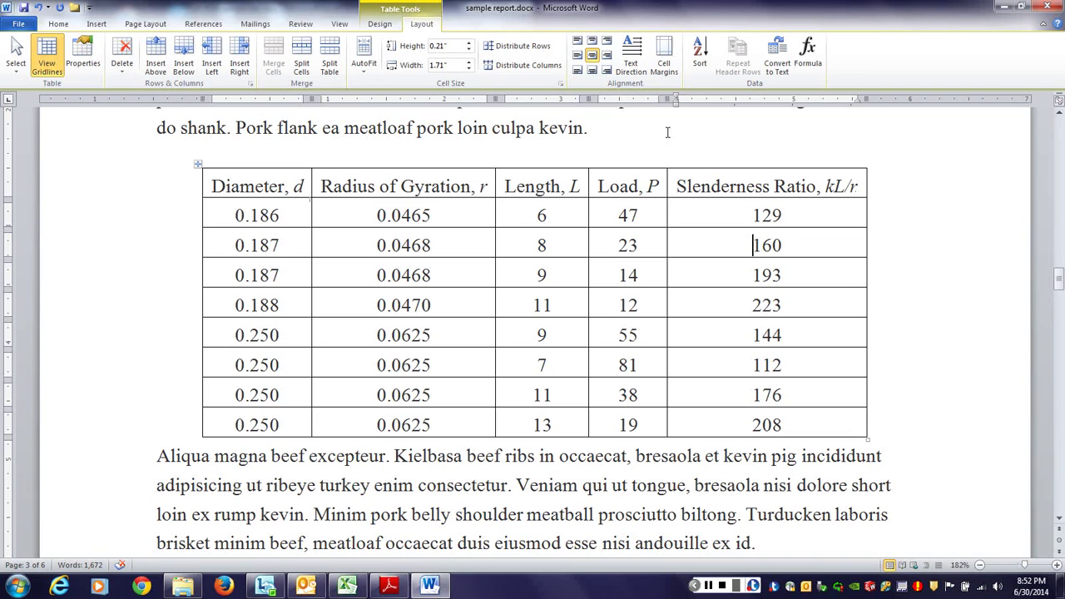
- Add the unit [in] below the Diameter header text, separated by a blank line, and copy the unit
left_click(302, 187)
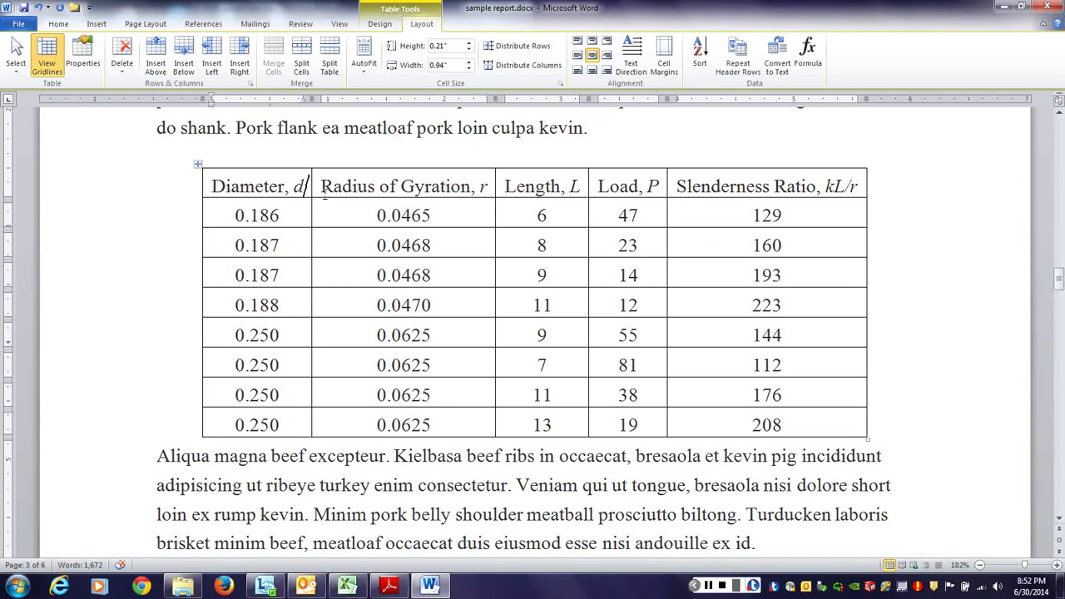
key("Return")
key("Return")
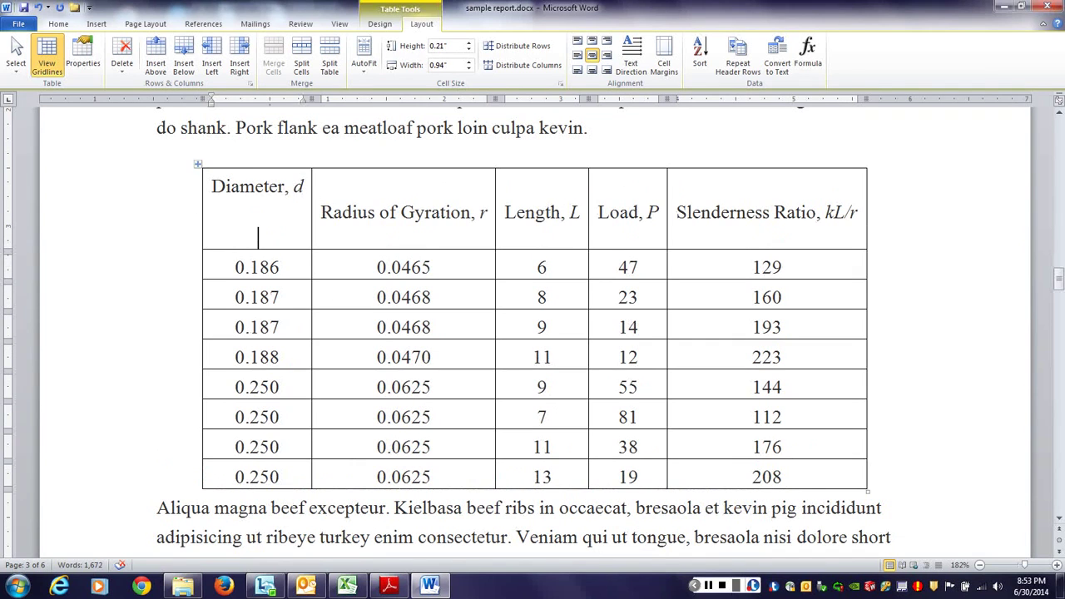
type("[in]")
left_click_drag(288, 238, 224, 239)
key("ctrl+c")
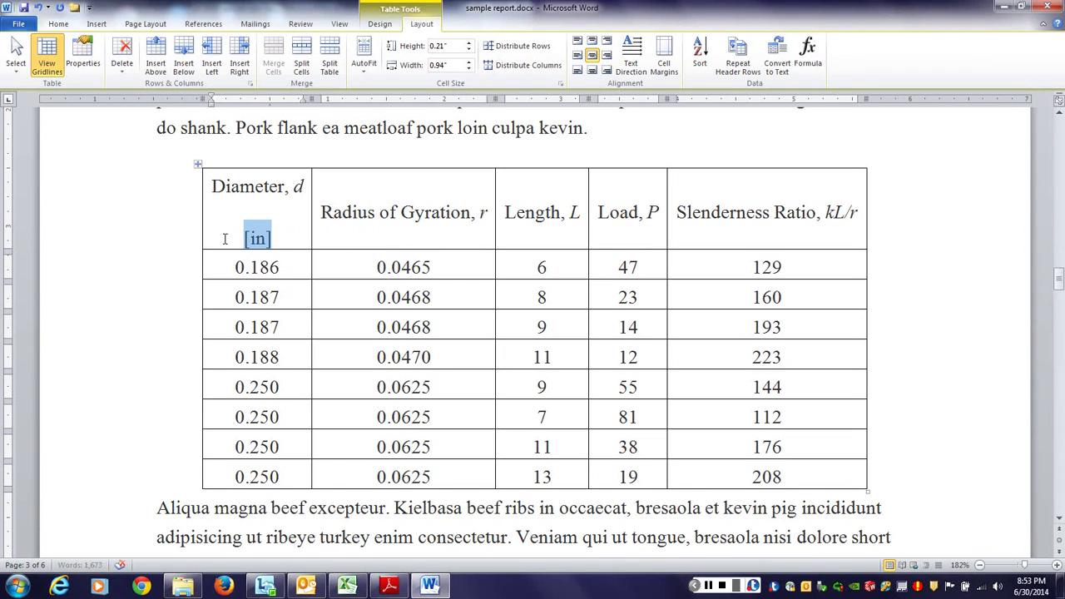
- Paste the unit [in] below the Radius of Gyration and Length header texts, each separated by a blank line
left_click(491, 212)
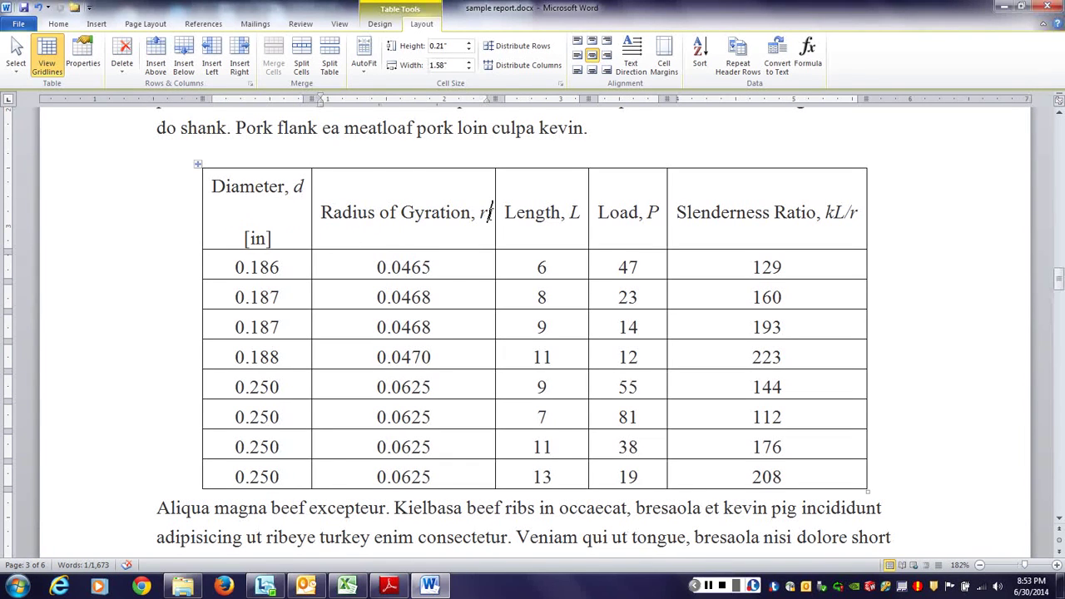
key("Return")
key("Return")
key("ctrl+v")
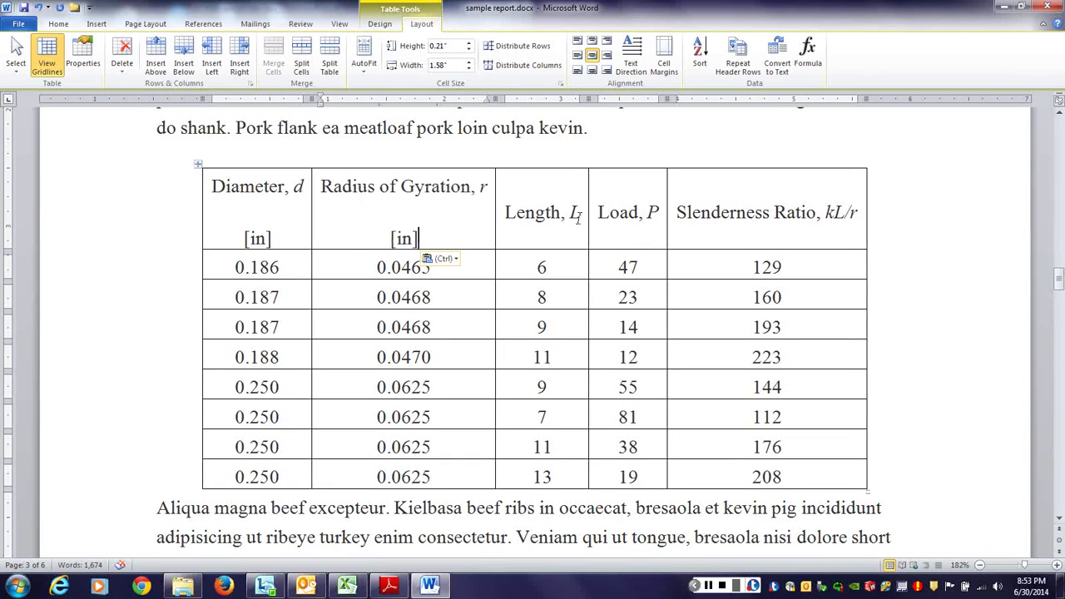
left_click(574, 213)
key("Return")
key("Return")
key("ctrl+v")
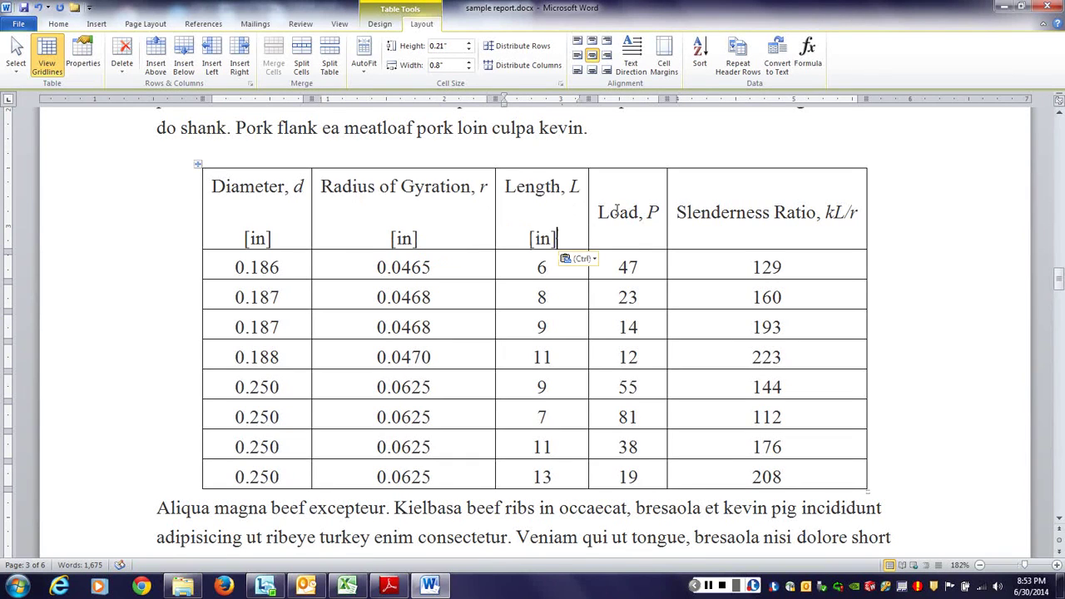
- Paste the copied unit two lines below the Load header text and change it to [lb]
left_click(660, 213)
key("Return")
key("Return")
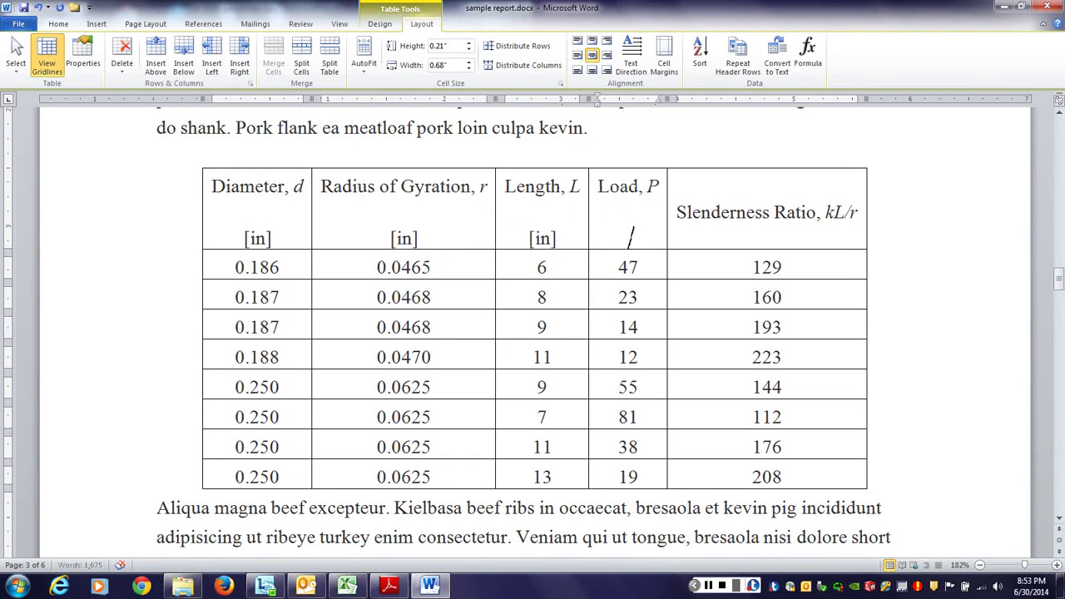
key("ctrl+v")
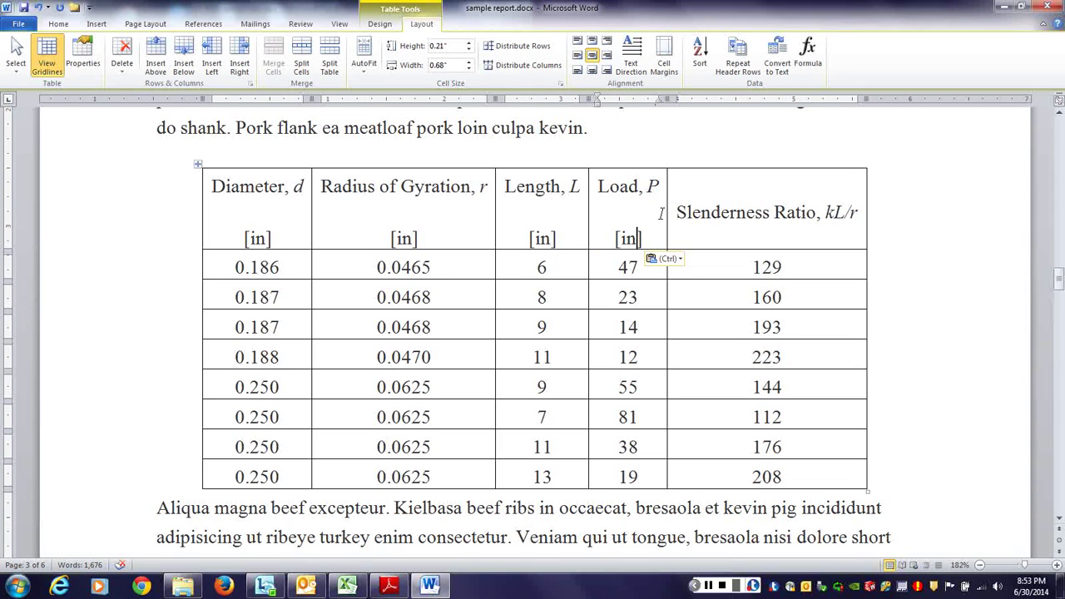
key("BackSpace")
key("BackSpace")
type("lbn")
key("BackSpace")
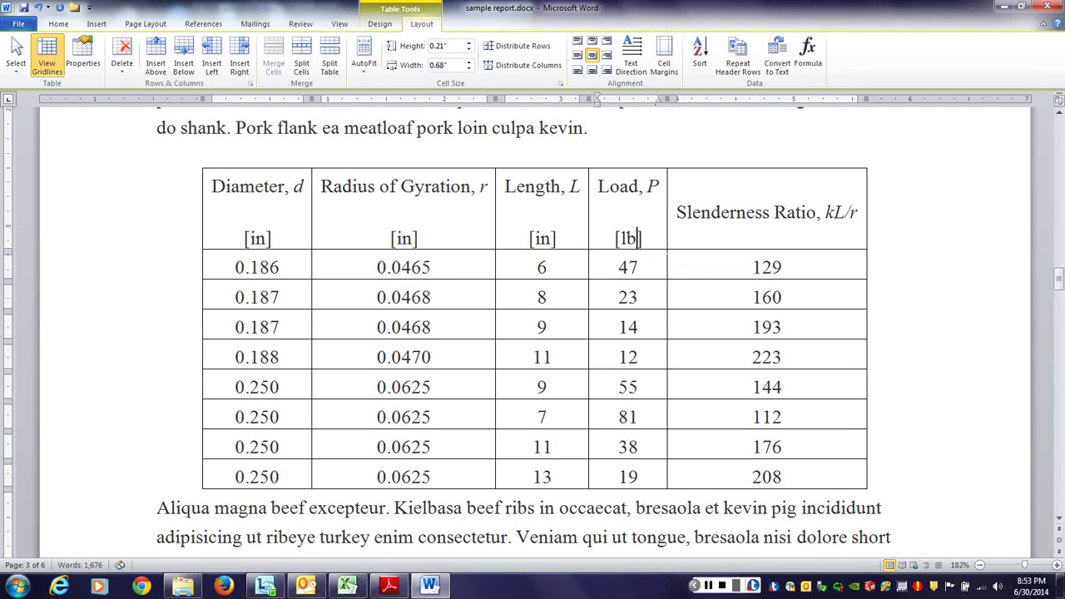
- Paste the copied unit below the Slenderness Ratio header text, separated by a blank line, and change it to [-]
left_click(860, 213)
key("Return")
key("Return")
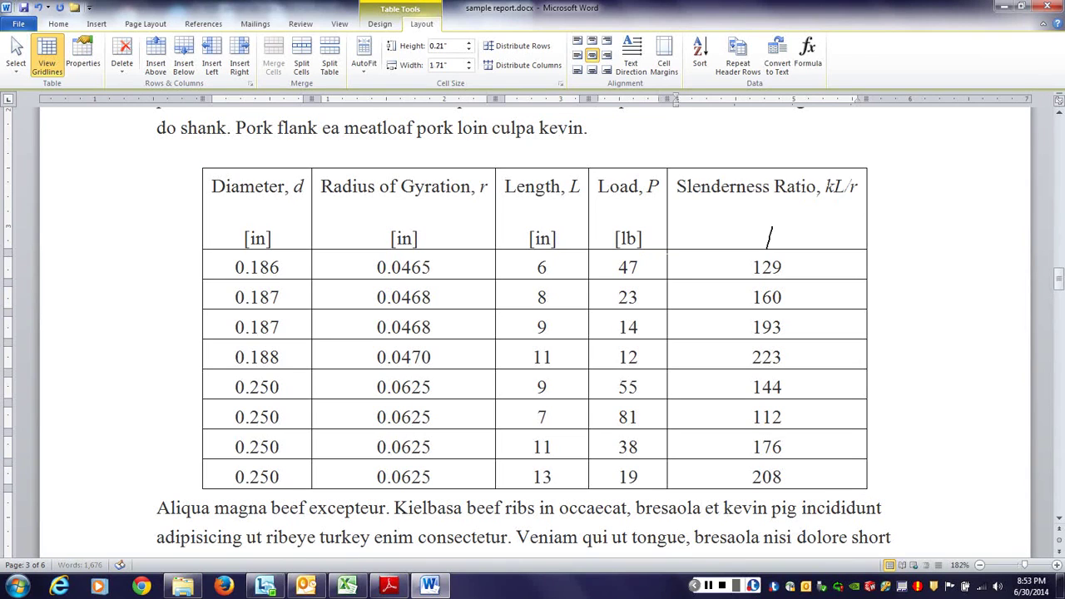
key("ctrl+v")
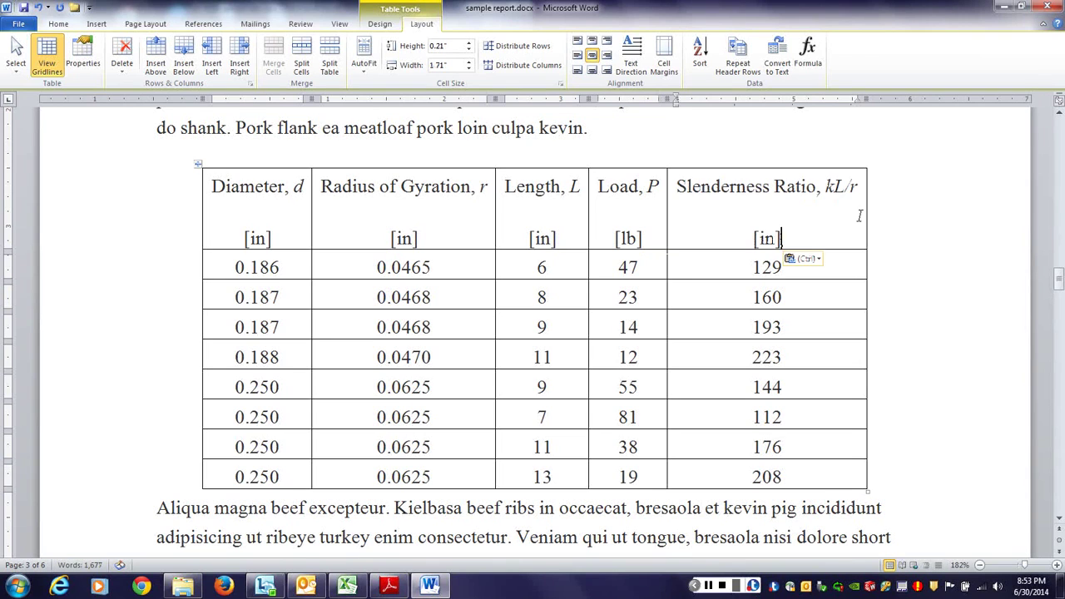
double_click(764, 239)
type("-")
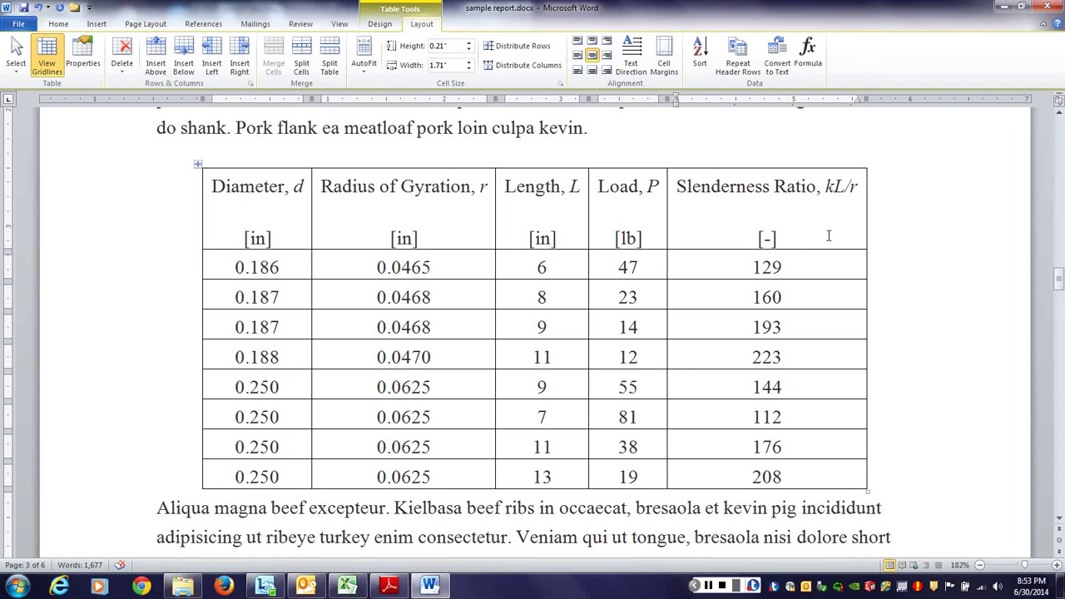
- Set the paragraph spacing before and after to 0 pt for the table's whole header row
left_click_drag(829, 236, 252, 190)
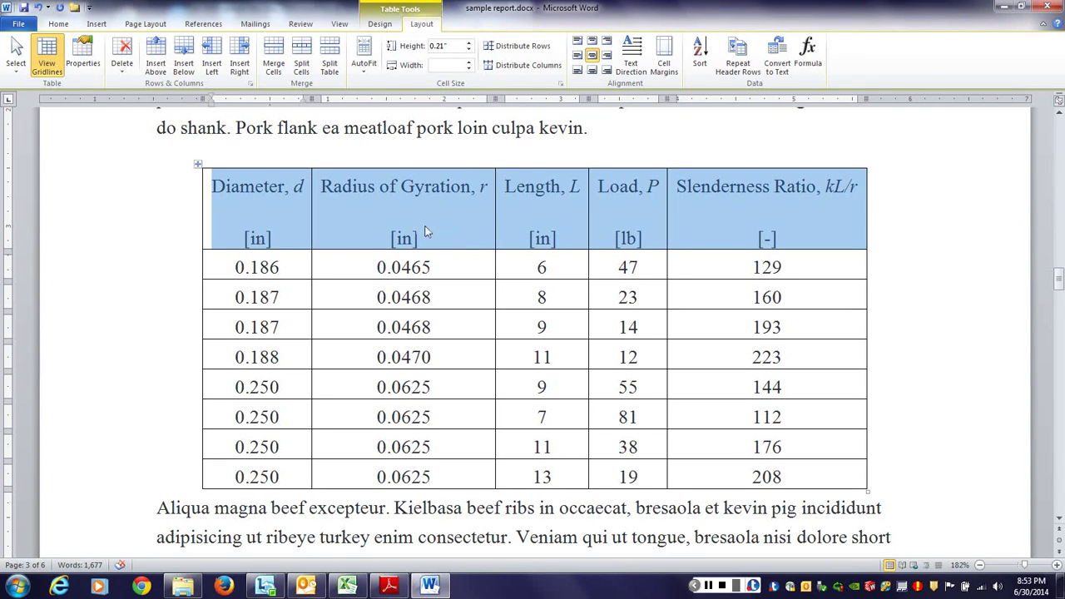
left_click(145, 24)
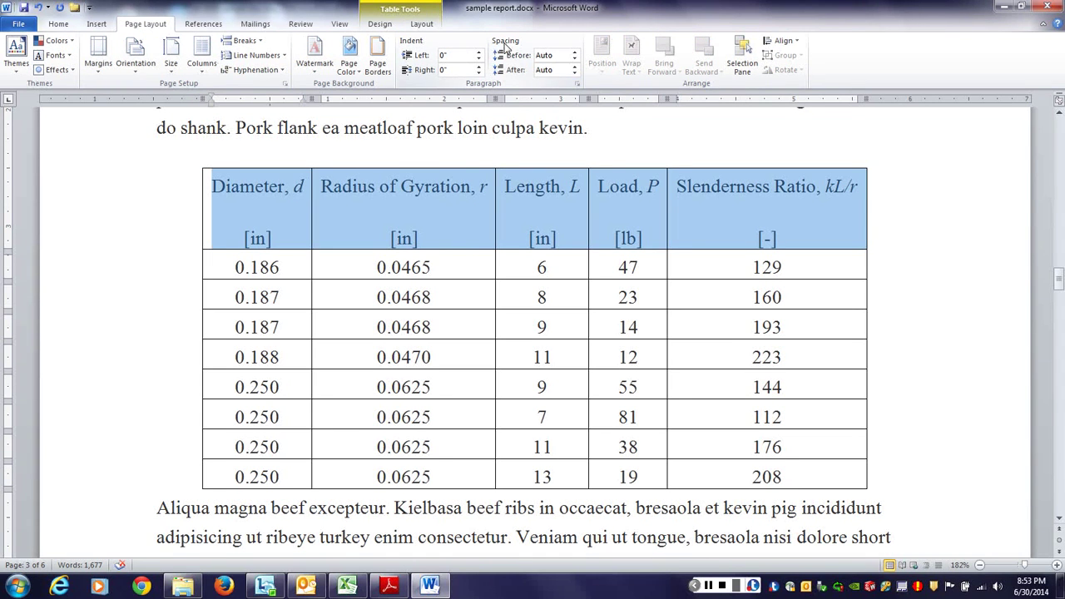
left_click(574, 73)
left_click(575, 55)
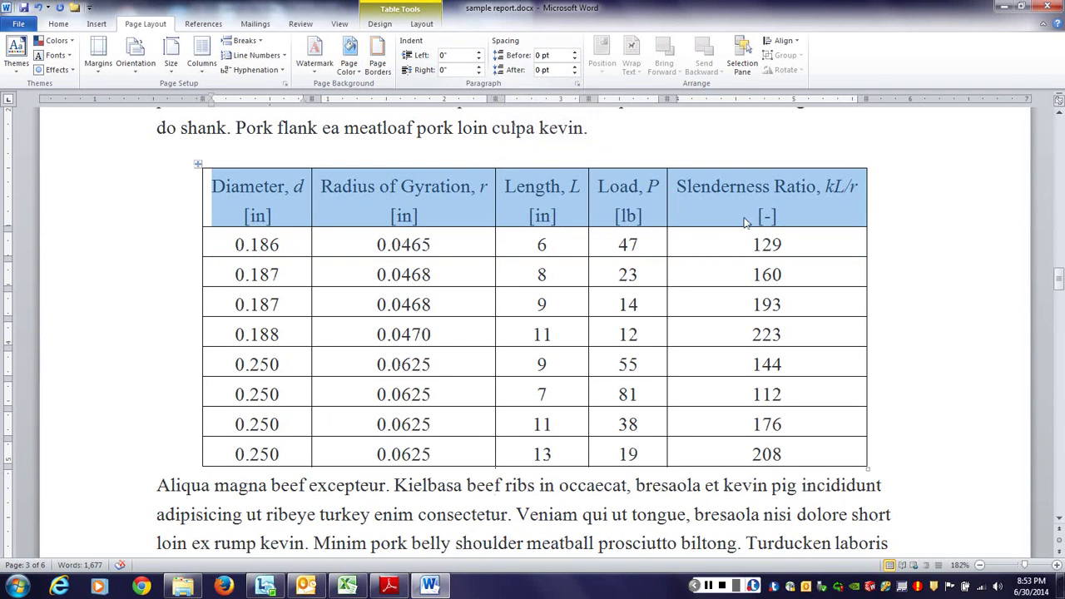
left_click(813, 247)
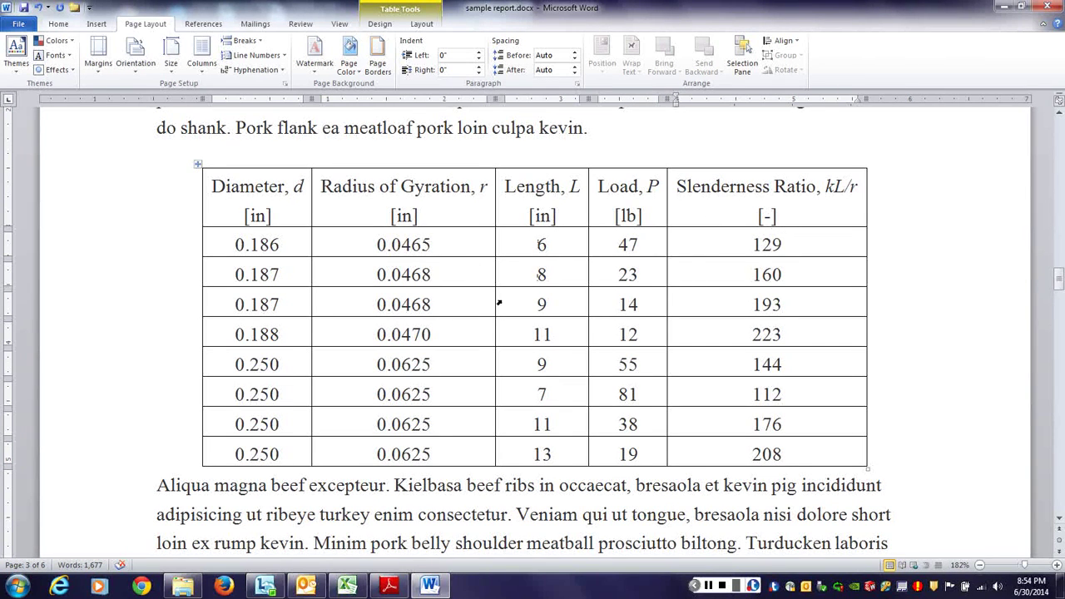
left_click(703, 362)
right_click(697, 364)
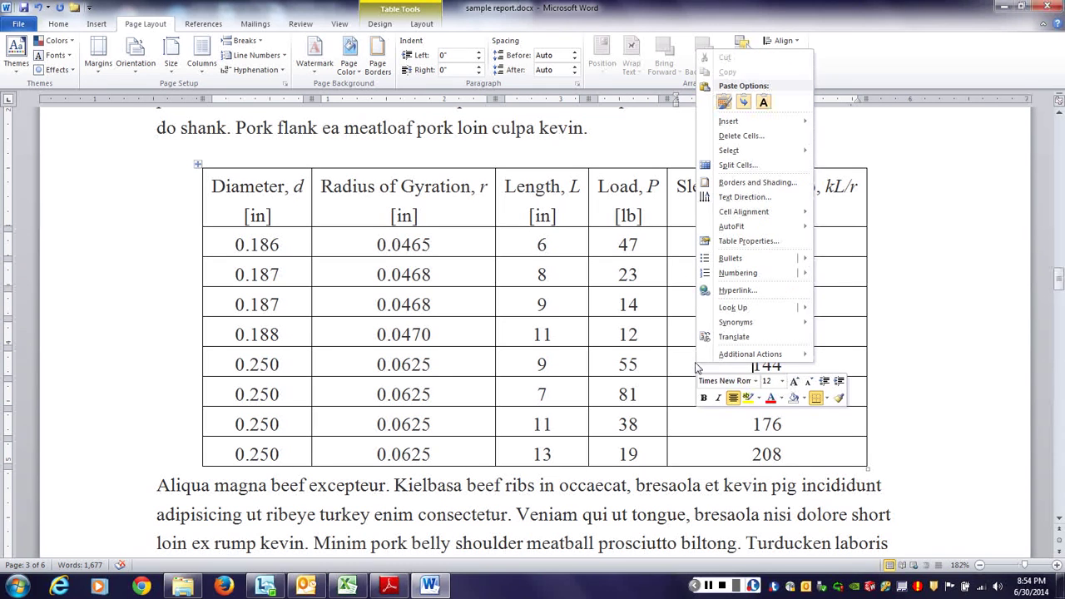
key("Escape")
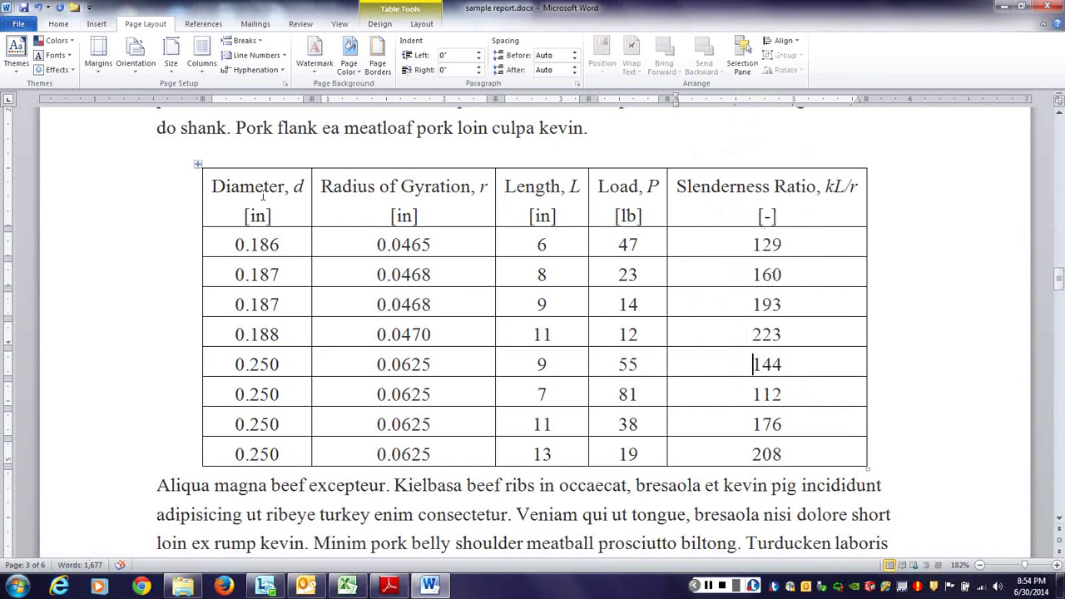
- Insert the caption "Table 1 Measurements of buckling load of wooden dowels." above the whole table
left_click_drag(218, 173, 846, 449)
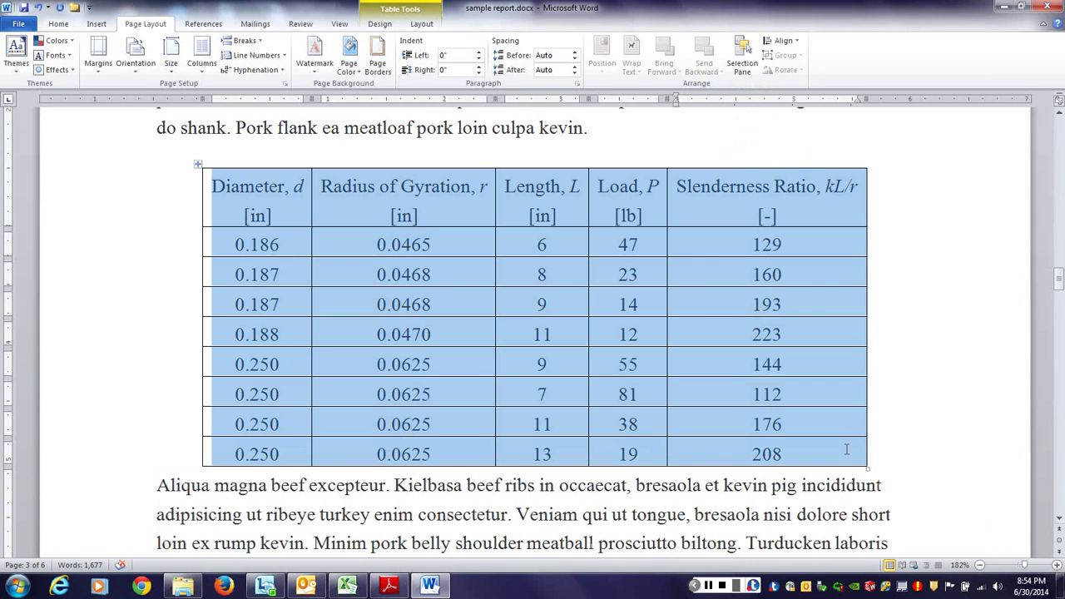
right_click(254, 188)
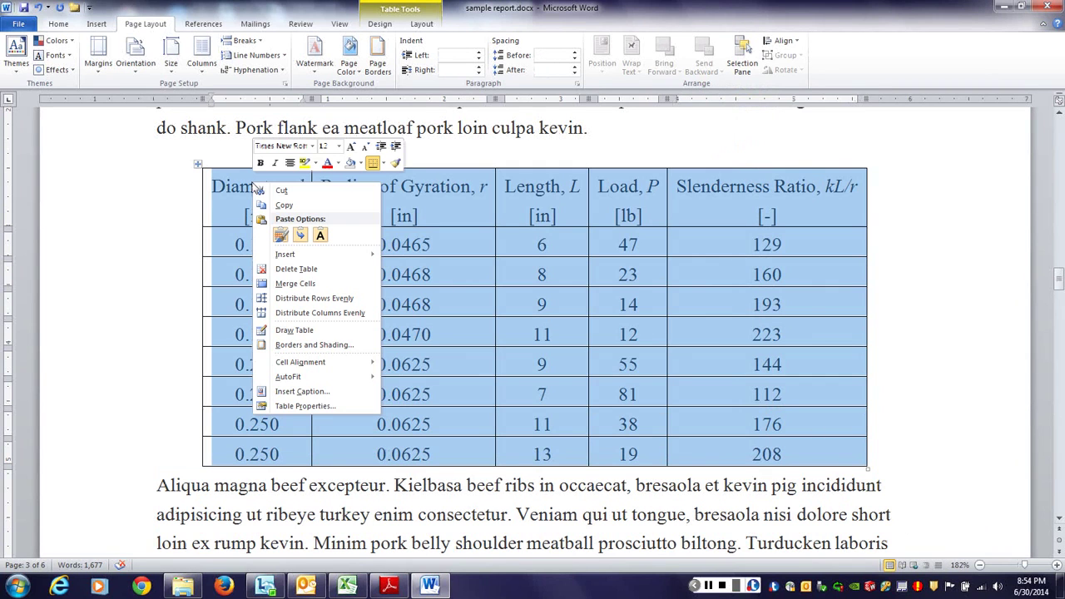
left_click(333, 397)
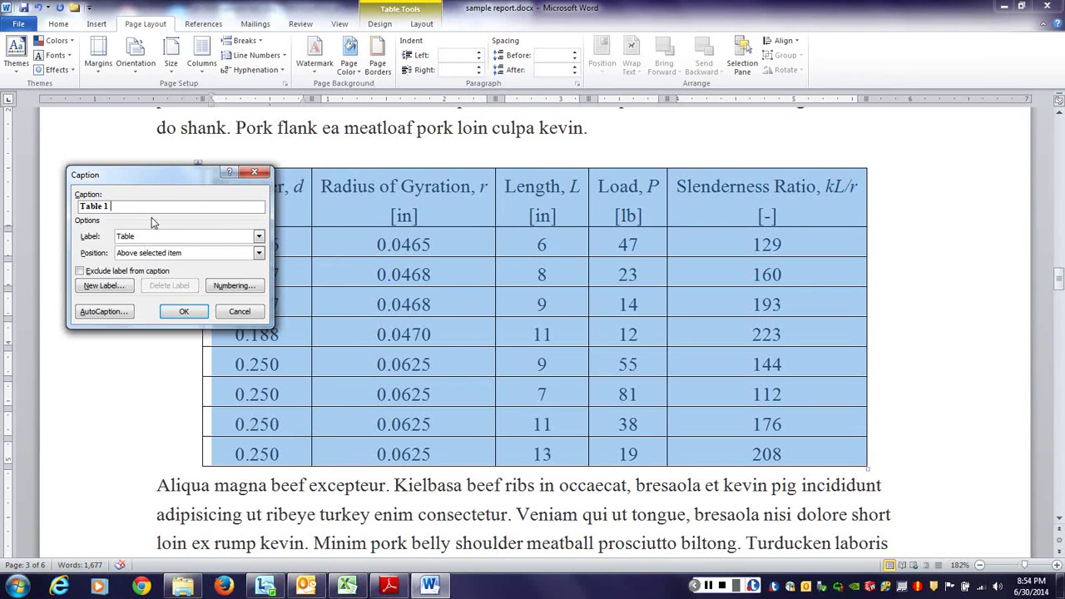
type("Measurem")
type("ents of")
type(" buckling l")
type("oad of wood")
type("en ")
type("dowel")
type("s")
type(".")
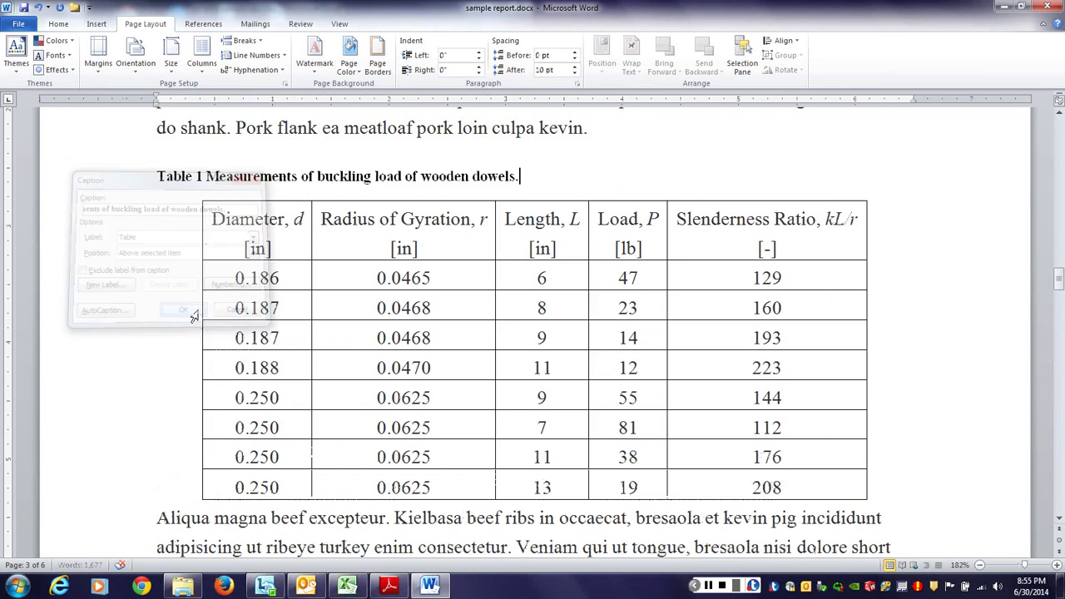
left_click(198, 314)
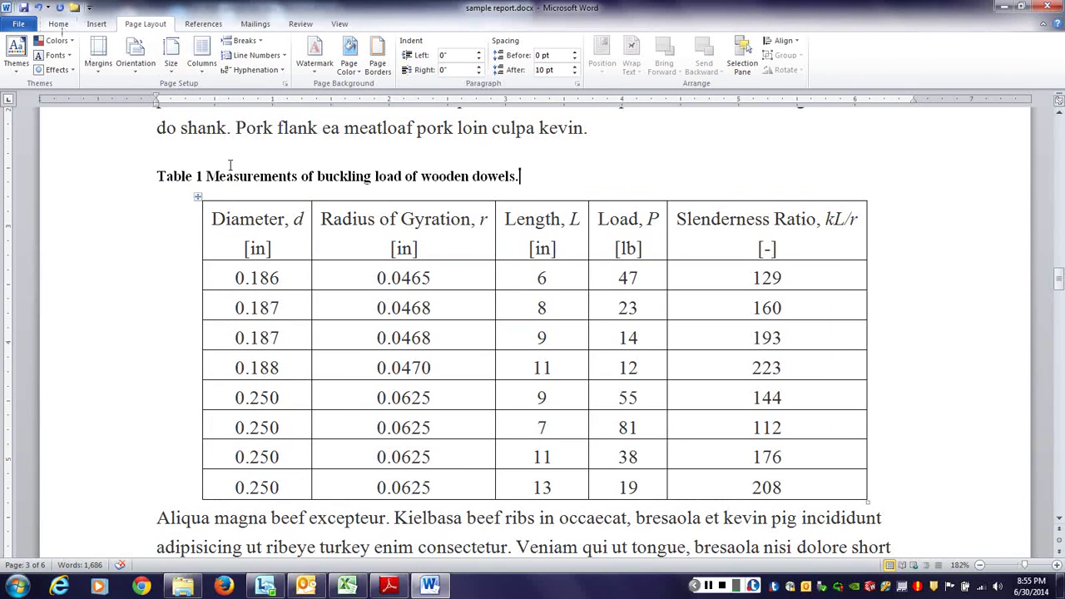
- Center the Table 1 caption paragraph above the table
left_click(296, 176)
triple_click(533, 179)
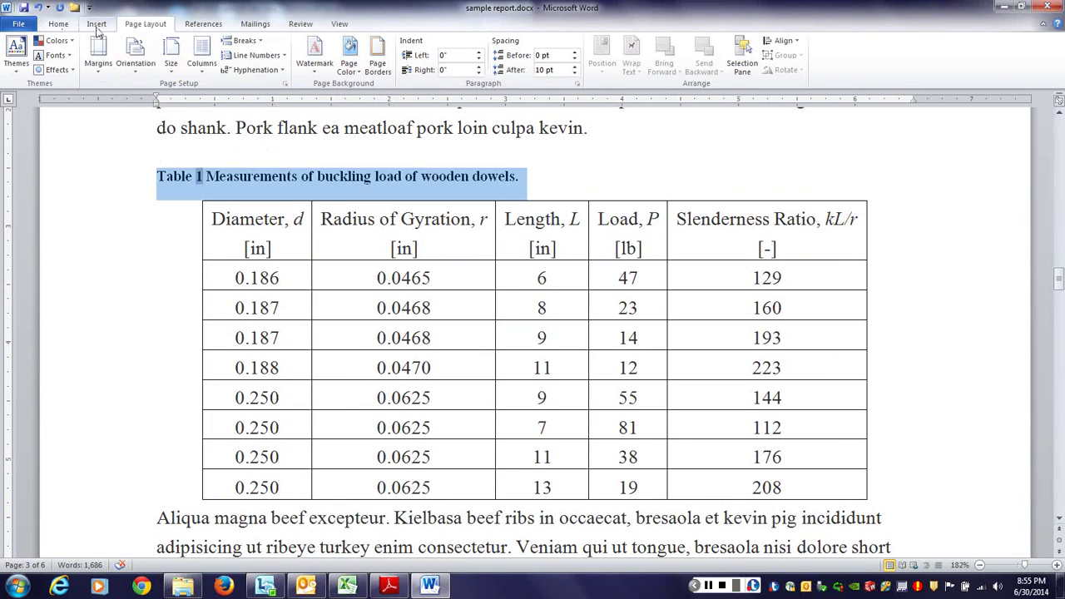
left_click(67, 25)
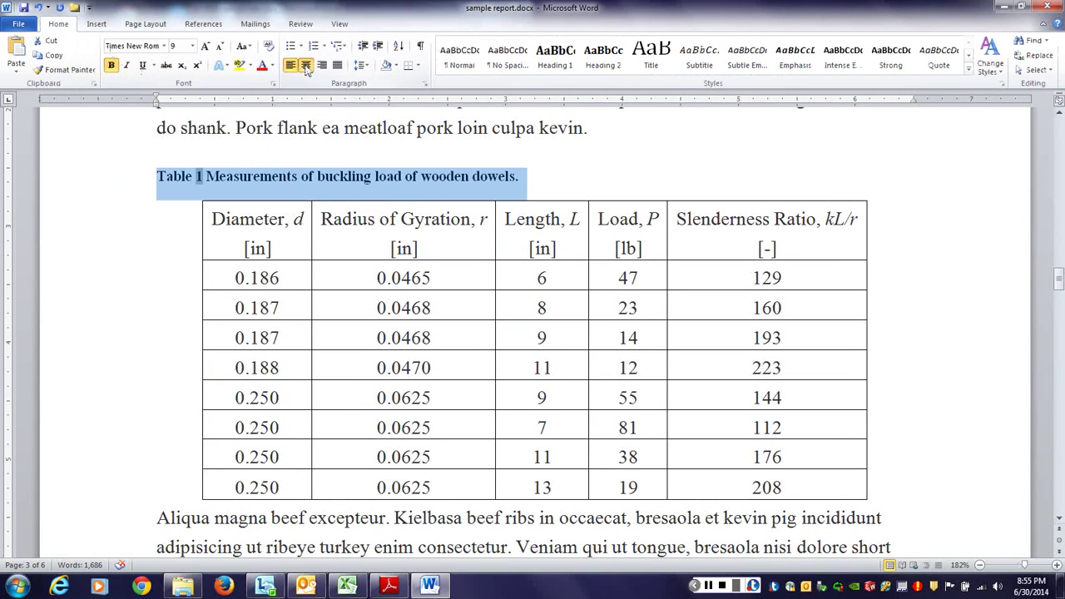
left_click(306, 64)
left_click(617, 149)
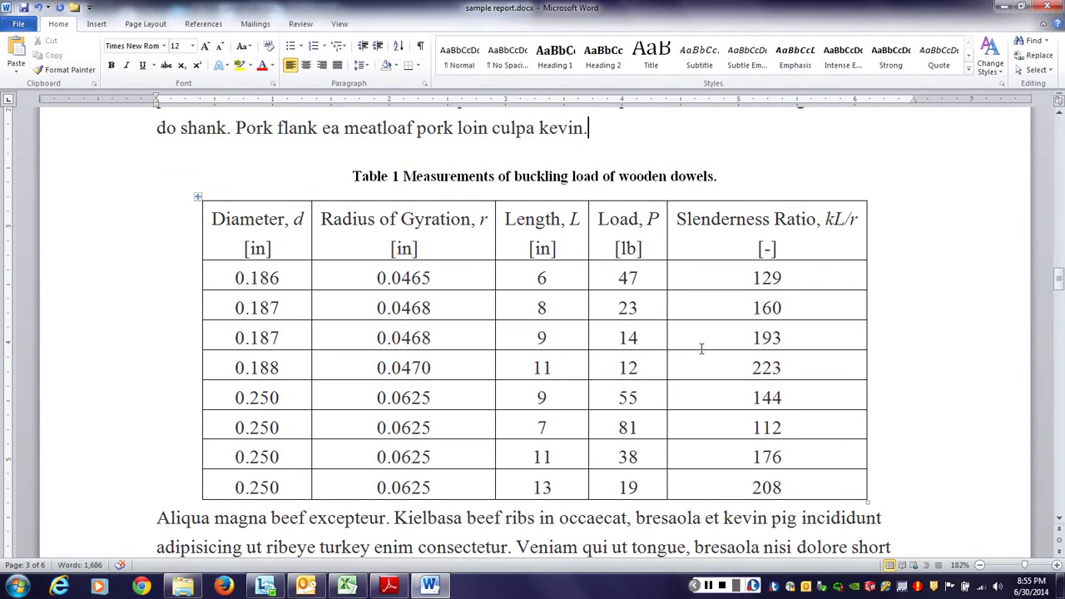
- Insert a cross-reference to the Table 1 caption, only label and number, at the end of the paragraph before the table
scroll(458, 458, "up", 1)
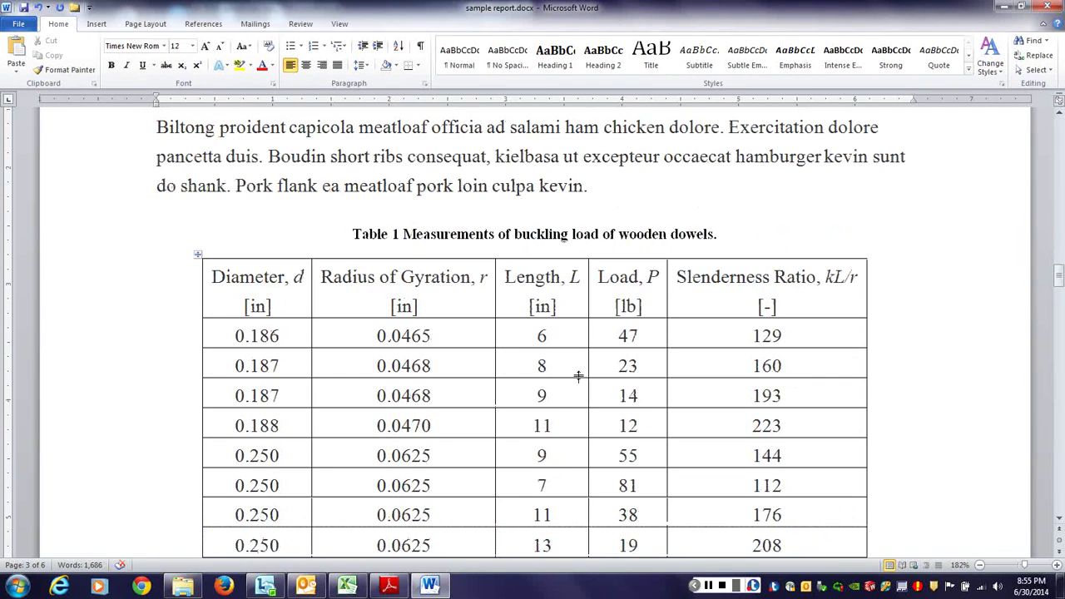
scroll(580, 372, "up", 2)
scroll(478, 383, "up", 1)
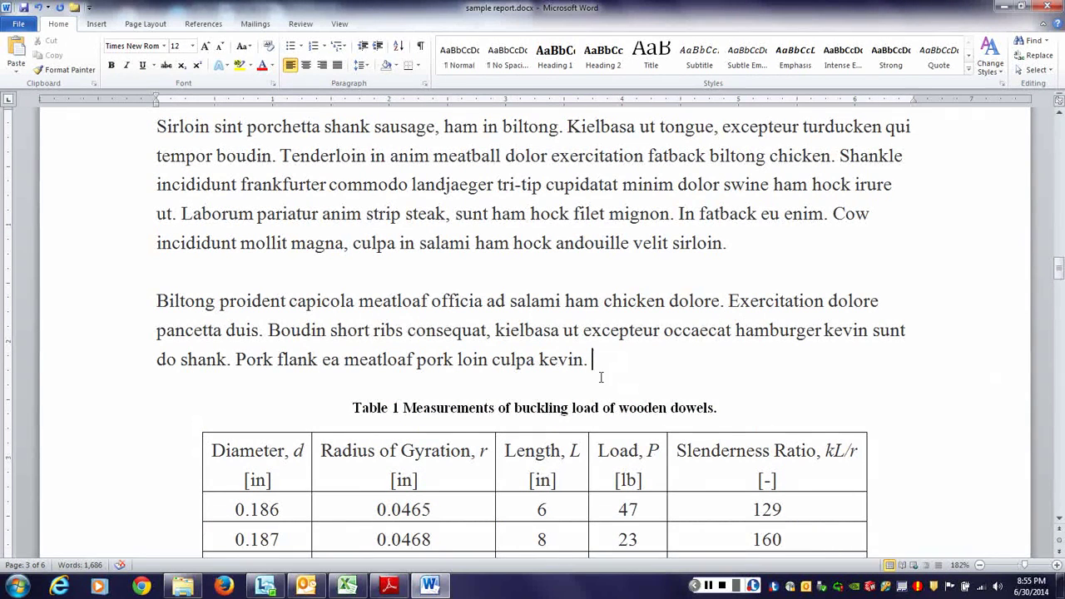
left_click(199, 25)
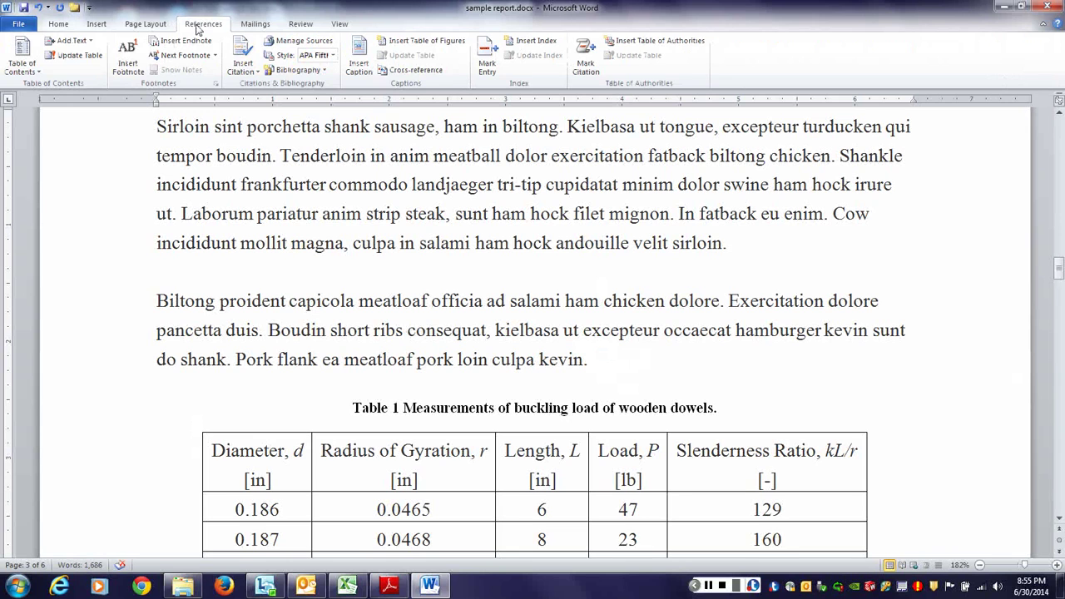
left_click(413, 71)
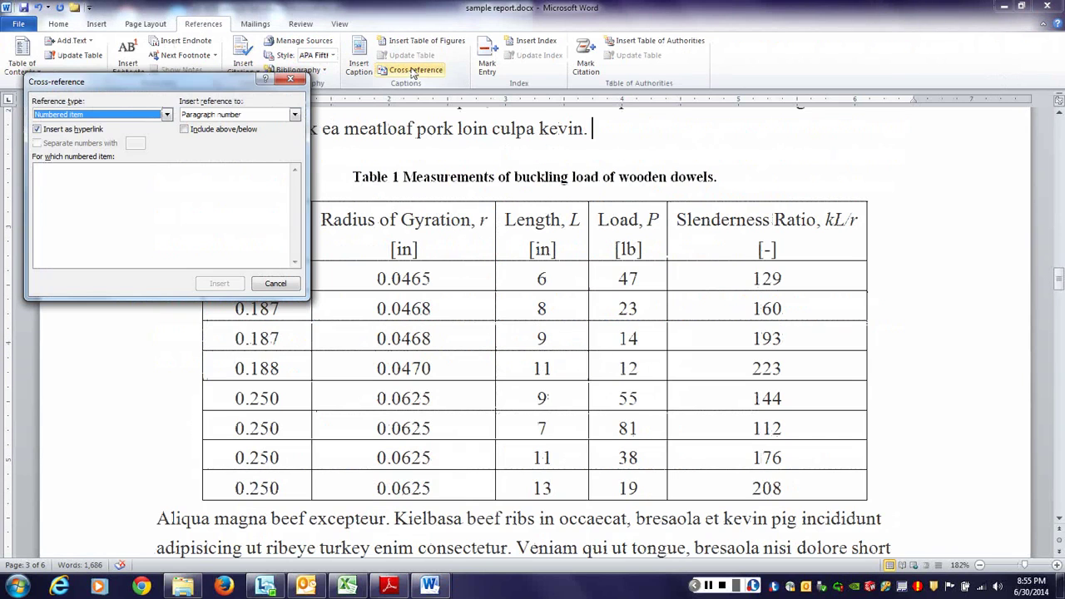
left_click(167, 113)
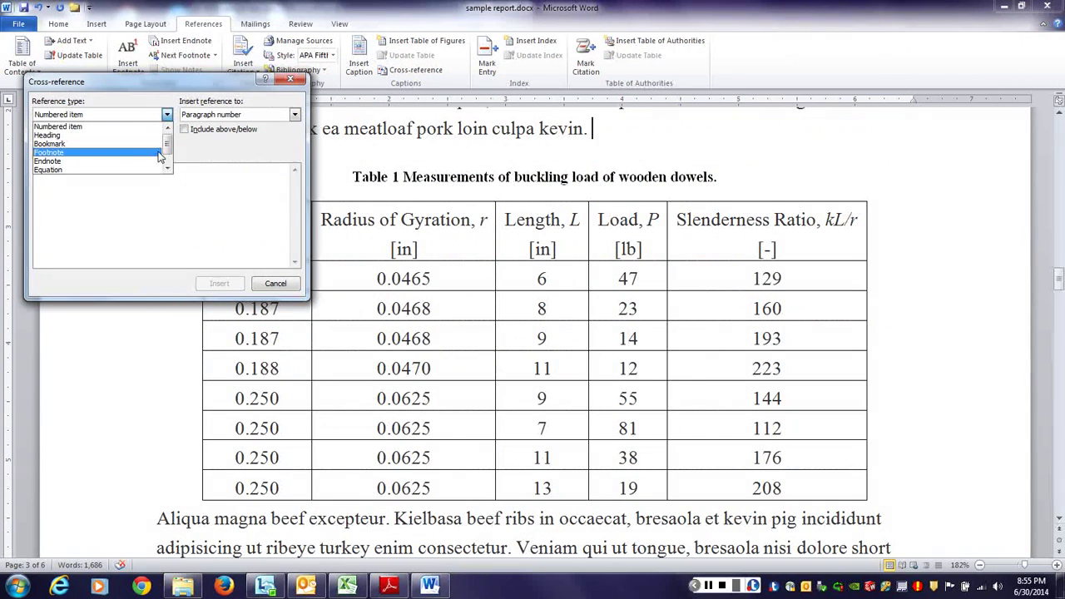
scroll(83, 162, "down", 1)
left_click(75, 169)
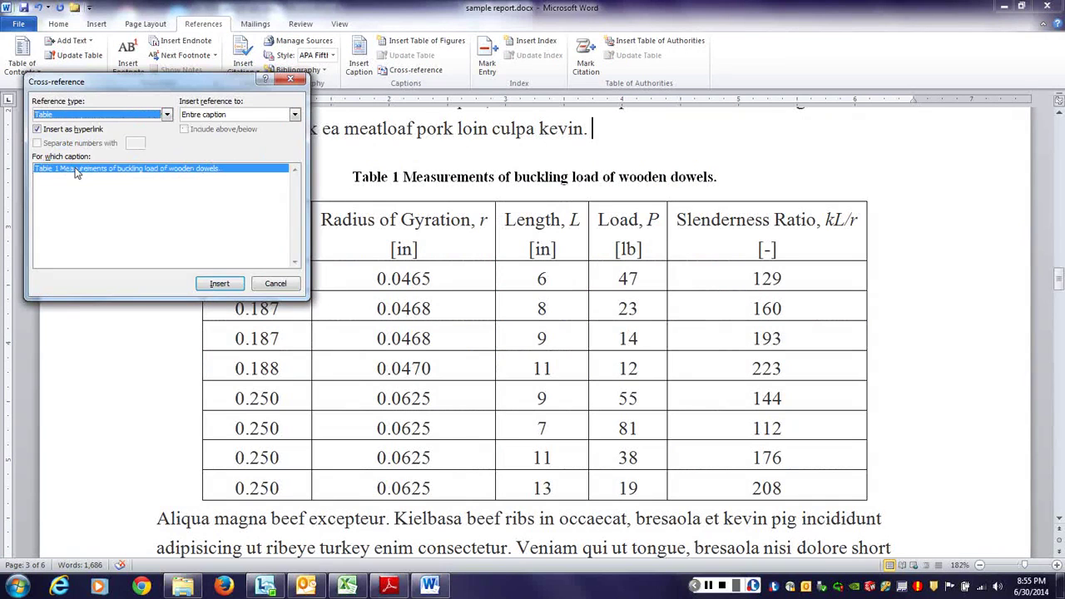
left_click(237, 120)
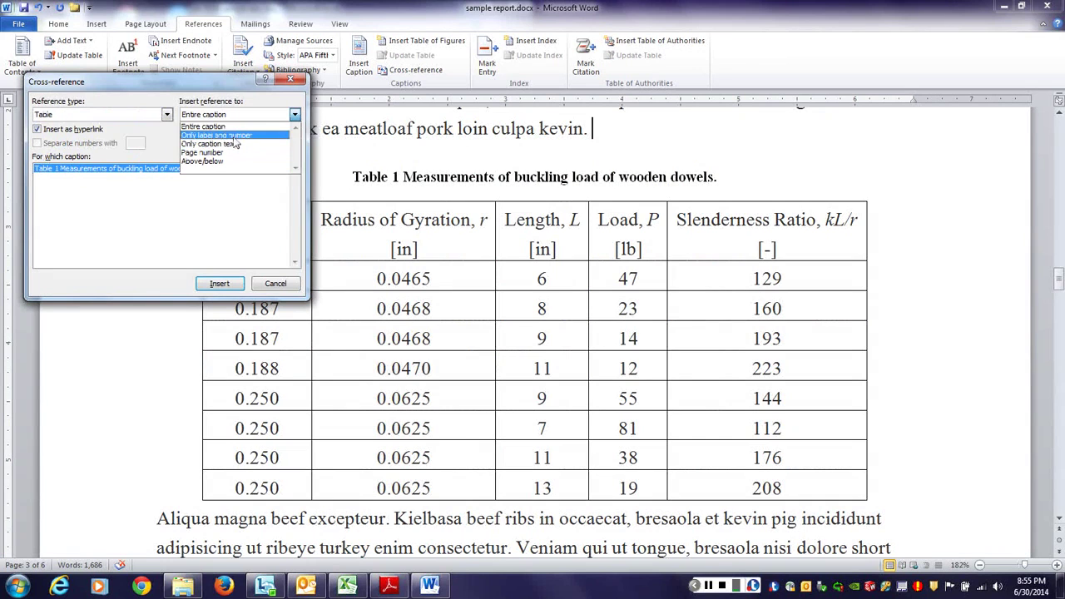
left_click(235, 137)
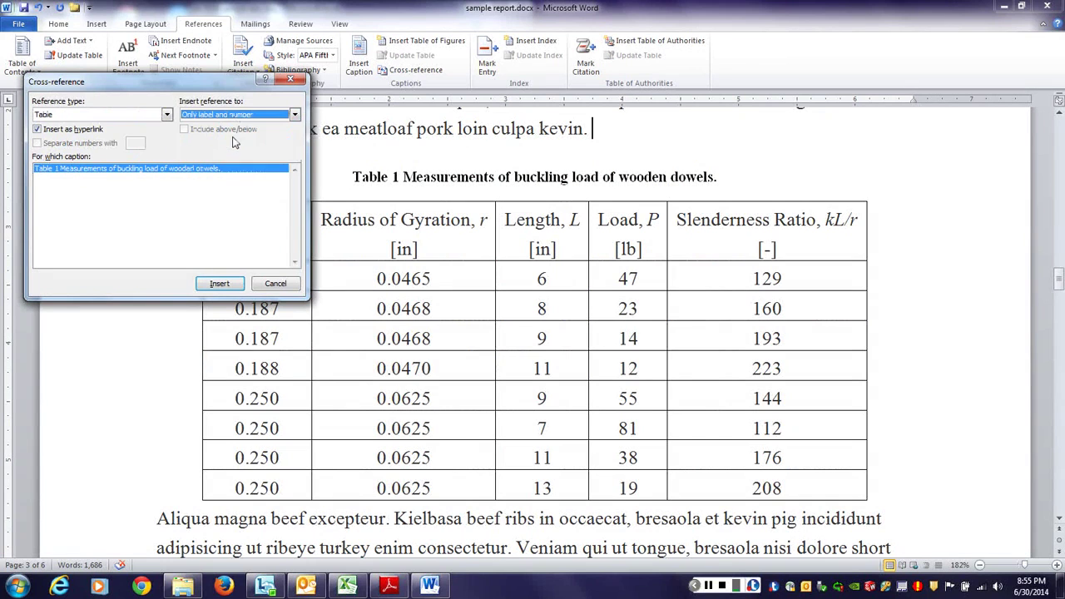
left_click(39, 172)
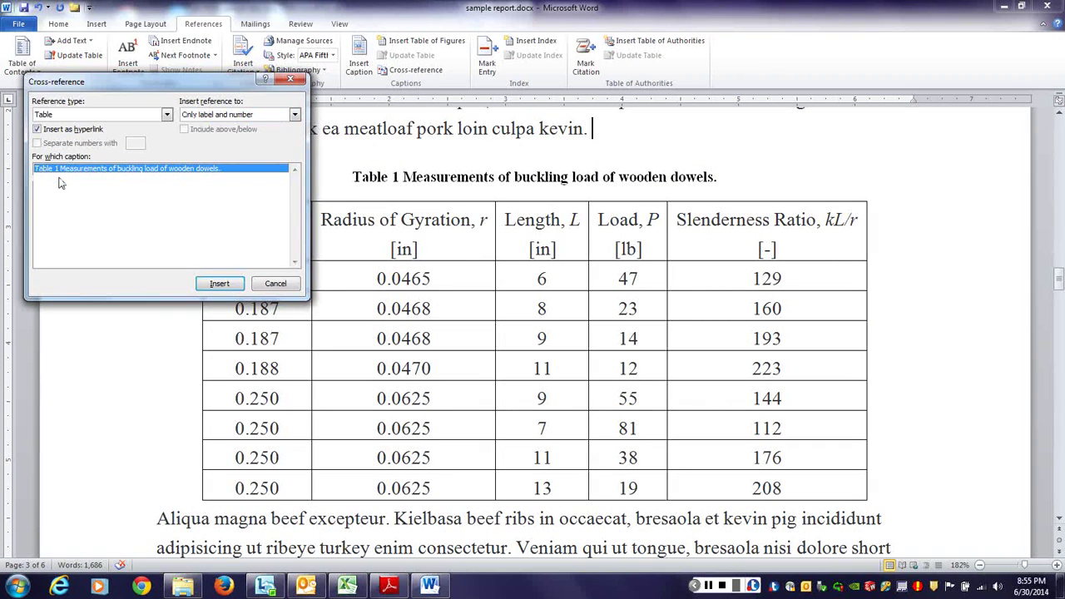
left_click(220, 285)
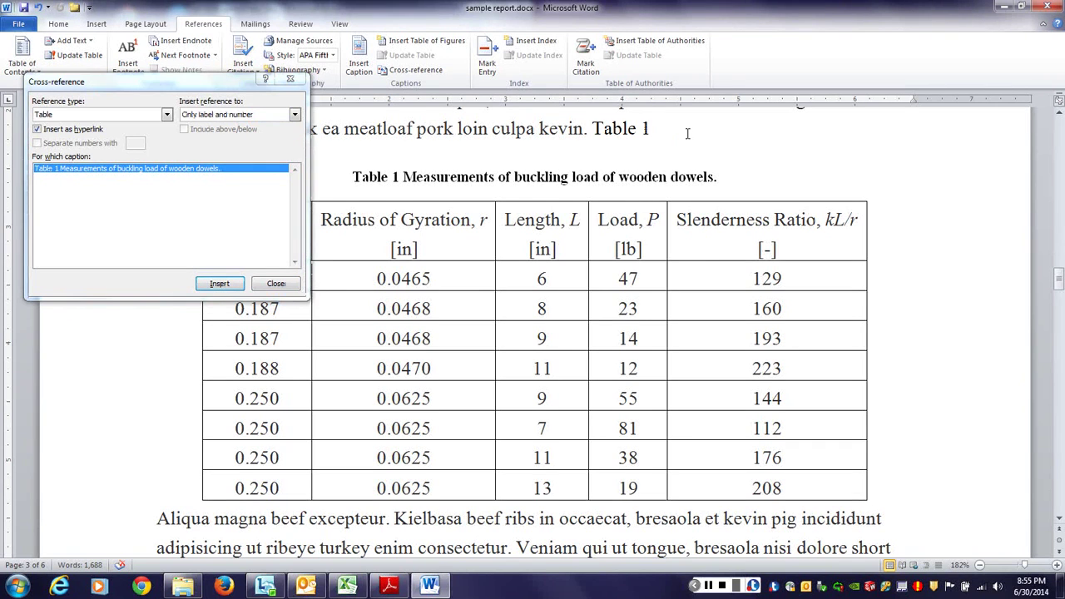
- Continue the sentence after the Table 1 reference with "below contains the measured buckling loads" and close the Cross-reference dialog
left_click(687, 133)
type("below contains the")
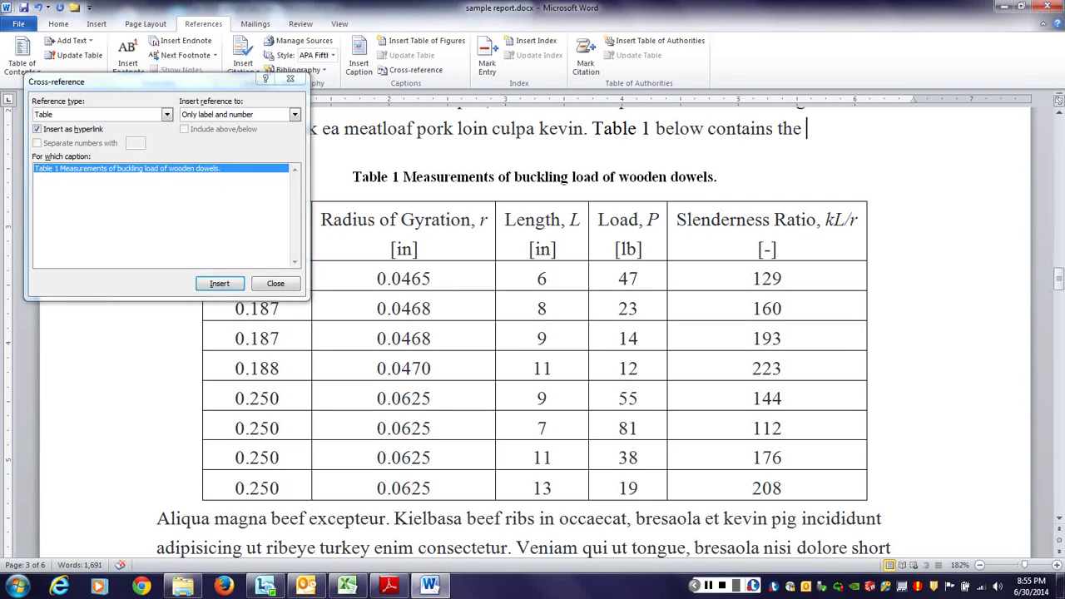
type(" measrueme")
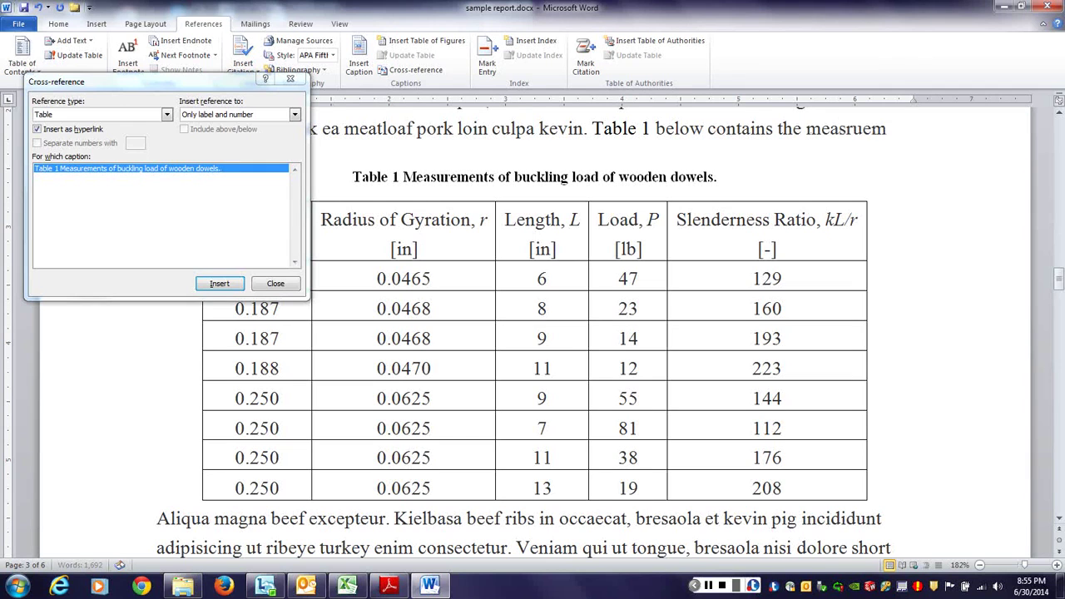
key("BackSpace")
key("BackSpace")
key("BackSpace")
key("BackSpace")
type("ured b")
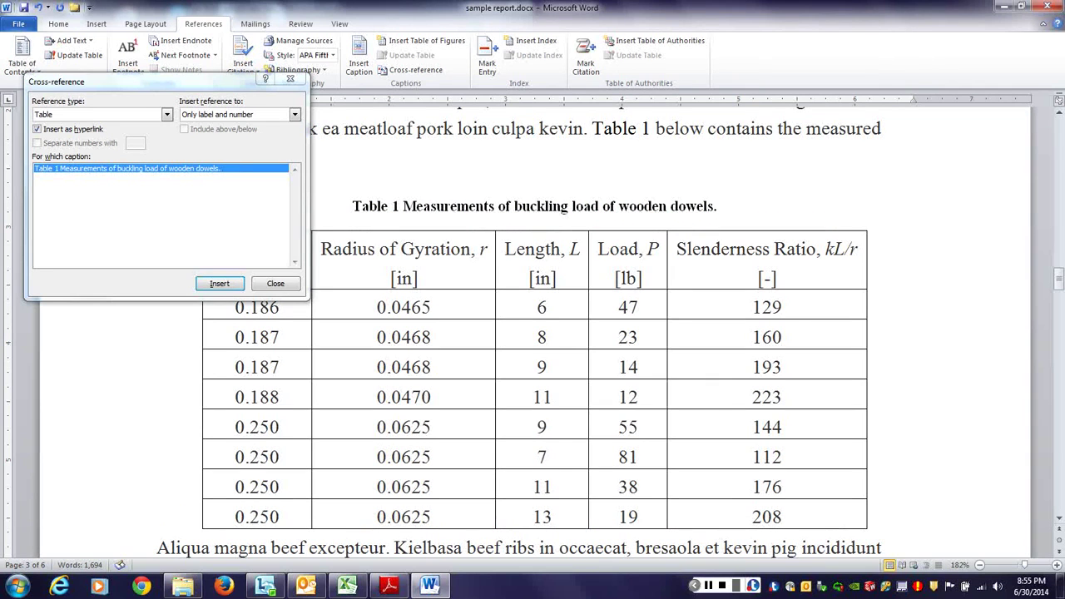
left_click(289, 280)
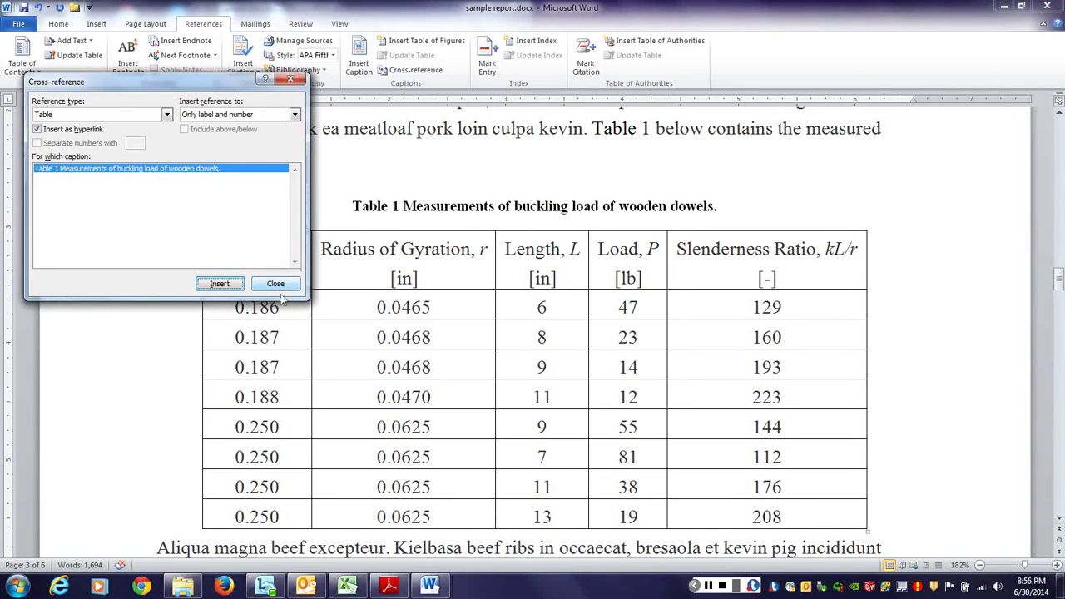
left_click(281, 287)
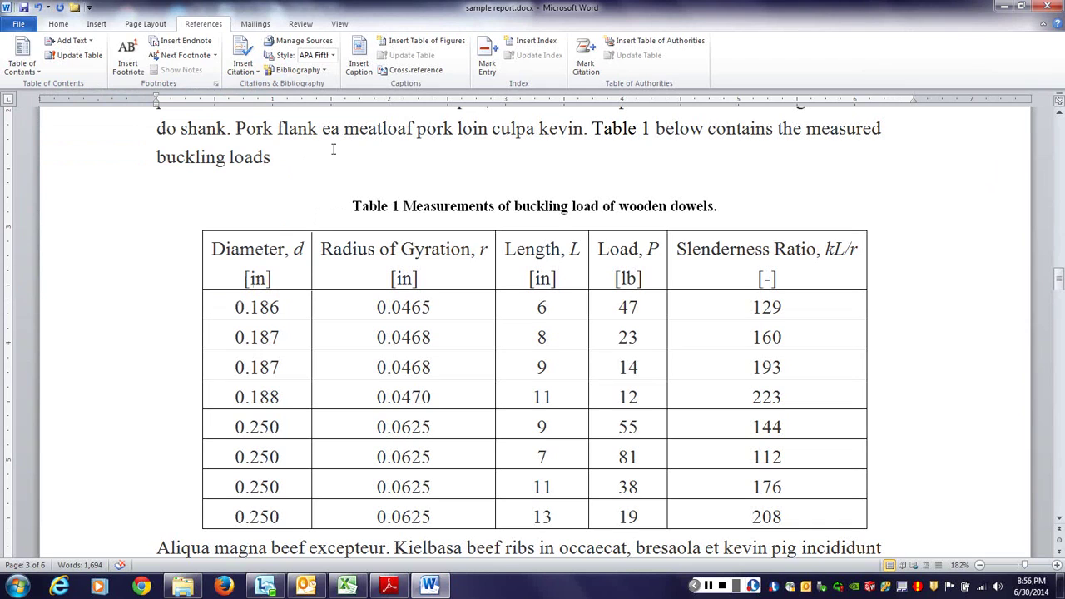
- Complete the sentence above the table with "for the assortment of wooden dowels tested in this experiment."
type("for the assortment of woodel")
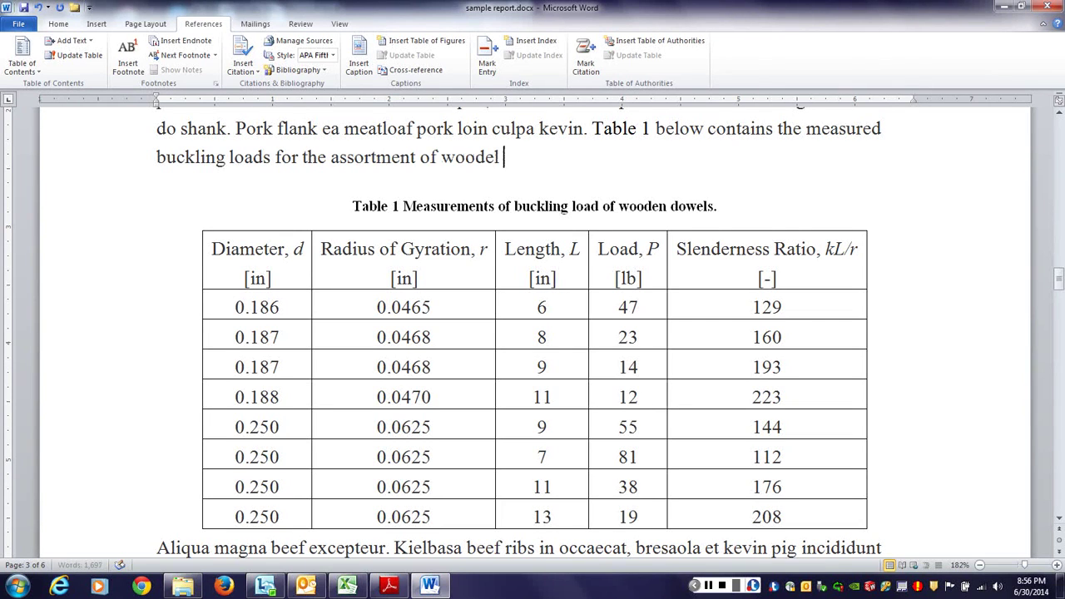
key("BackSpace")
key("BackSpace")
type("n dowel")
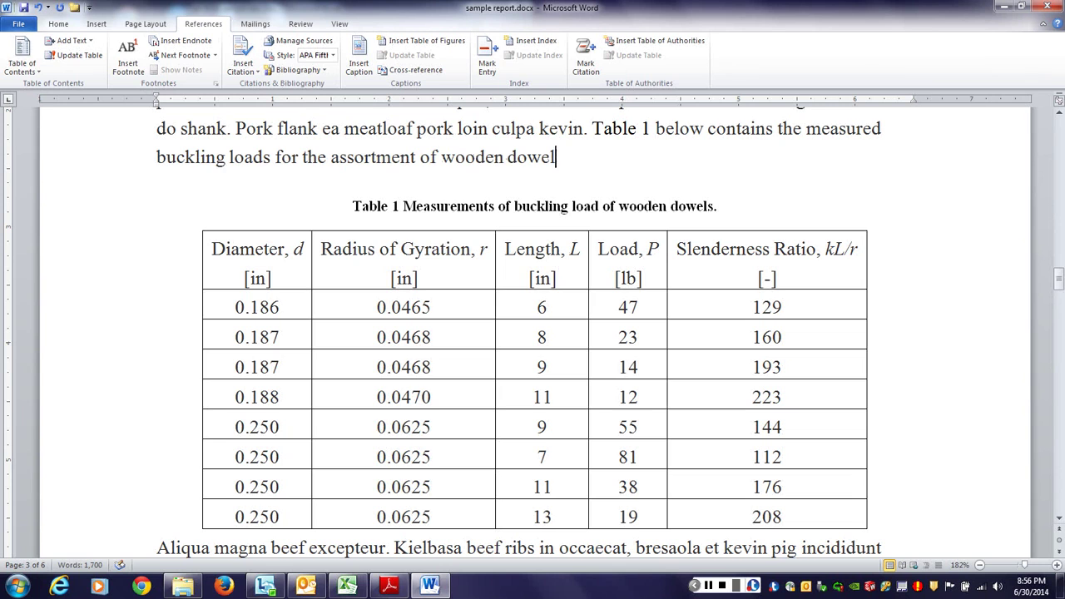
type("s tested in this exp")
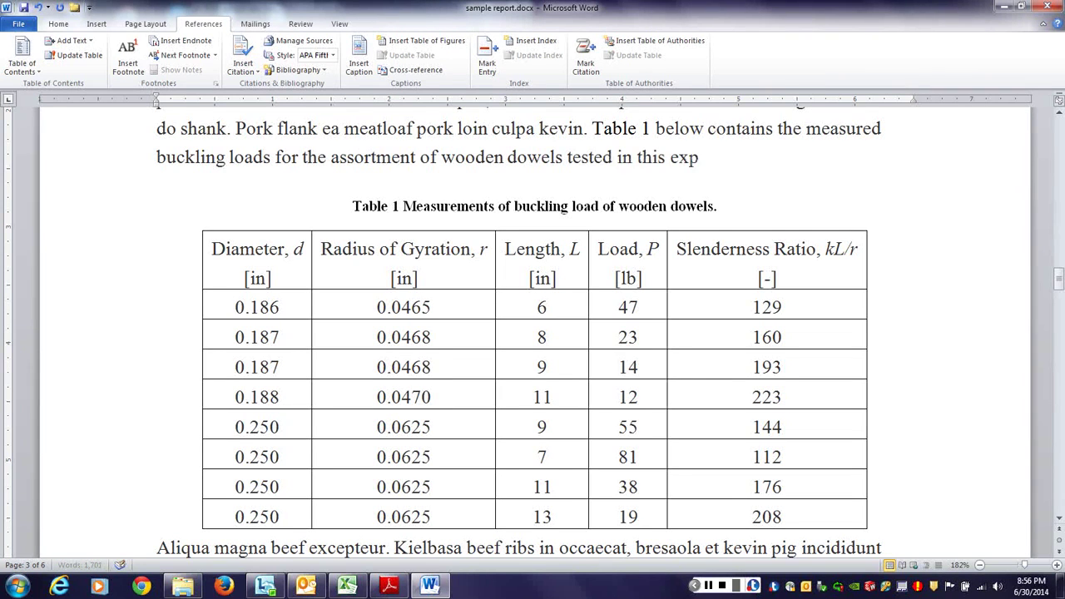
type("eriment.")
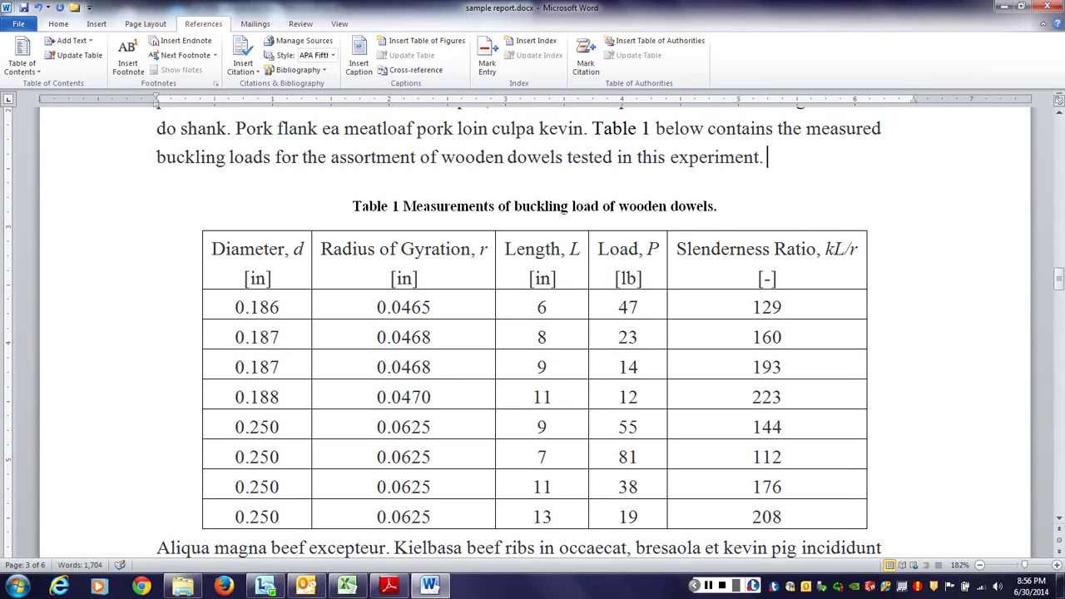
left_click_drag(652, 130, 631, 127)
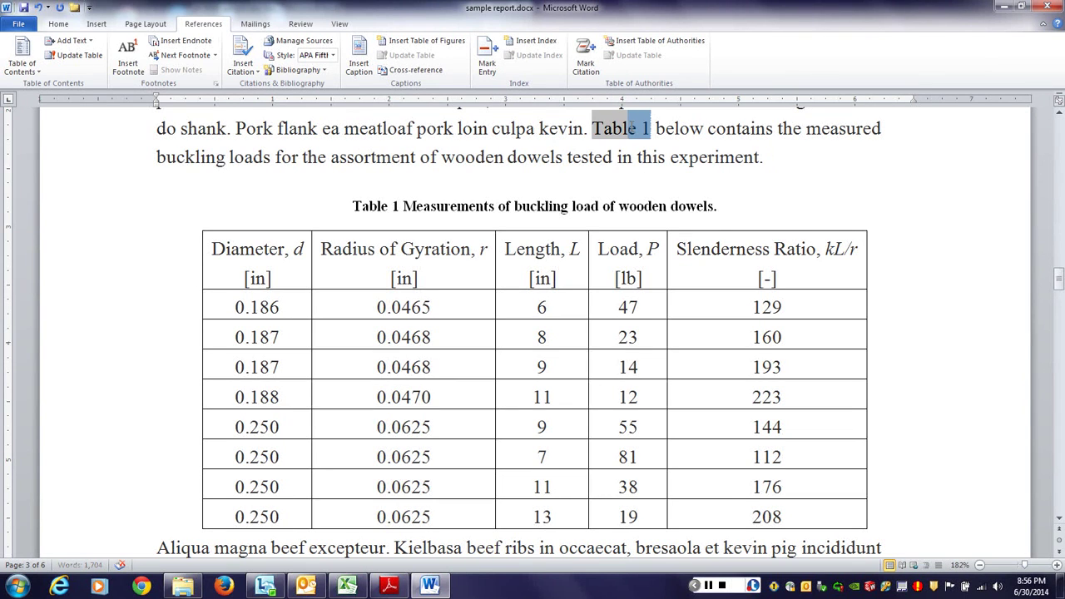
left_click(614, 127)
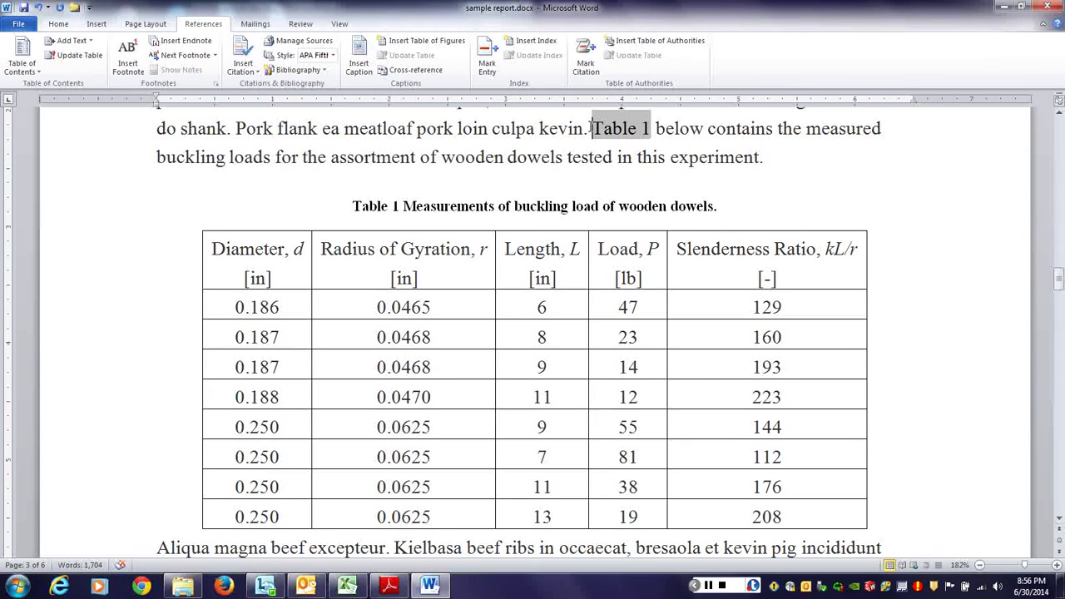
left_click_drag(590, 127, 705, 128)
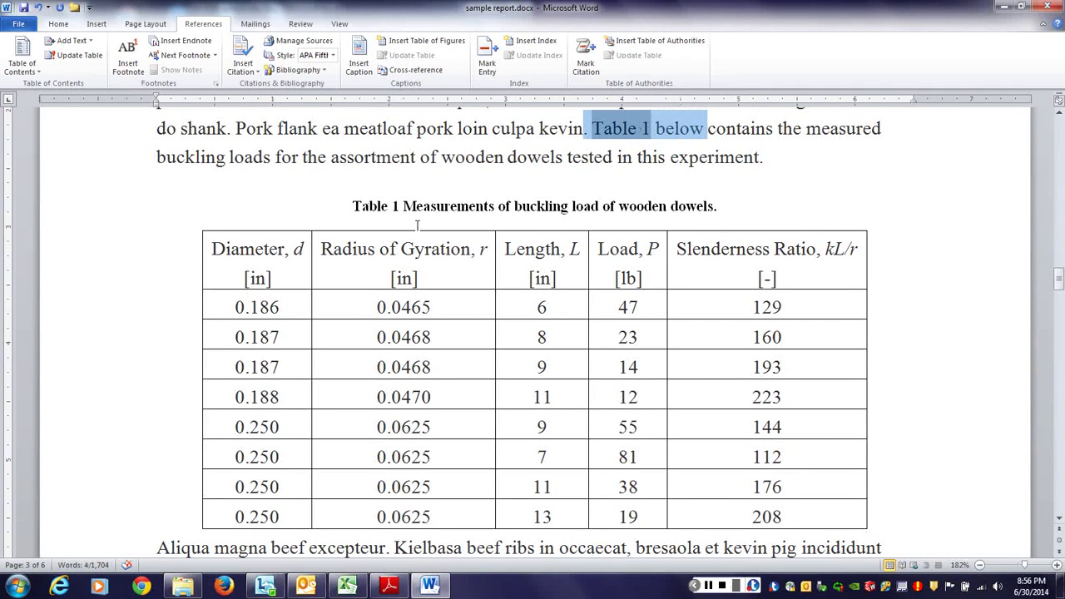
left_click_drag(753, 506, 247, 307)
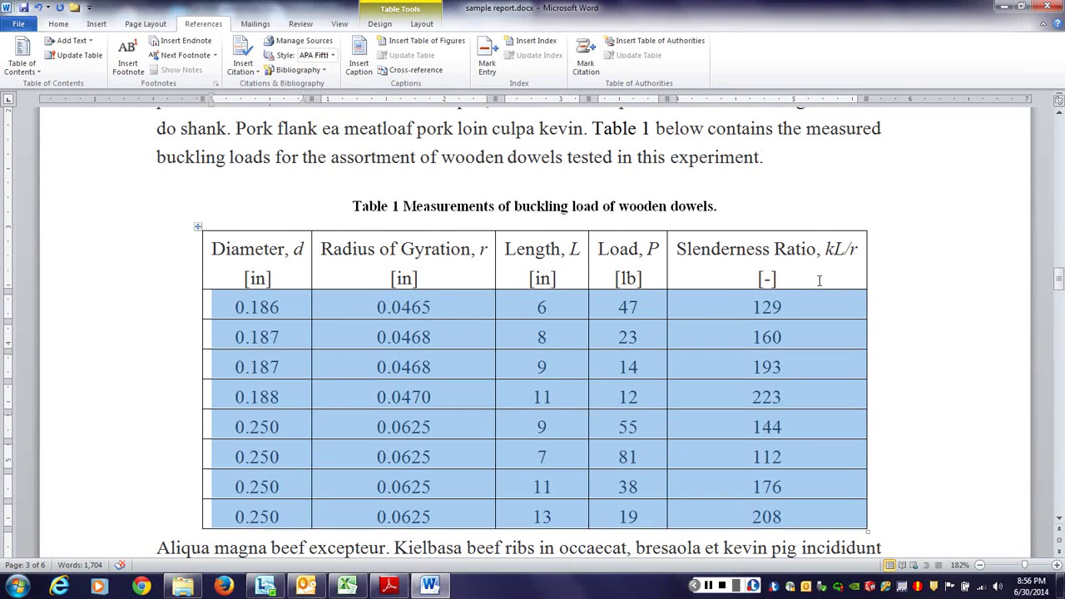
left_click_drag(861, 244, 249, 258)
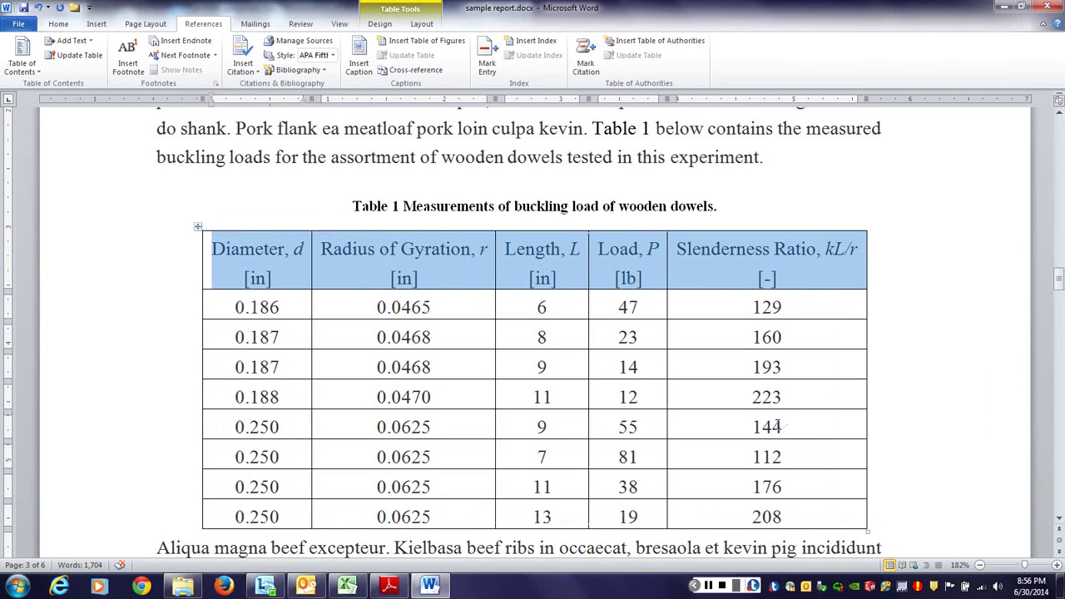